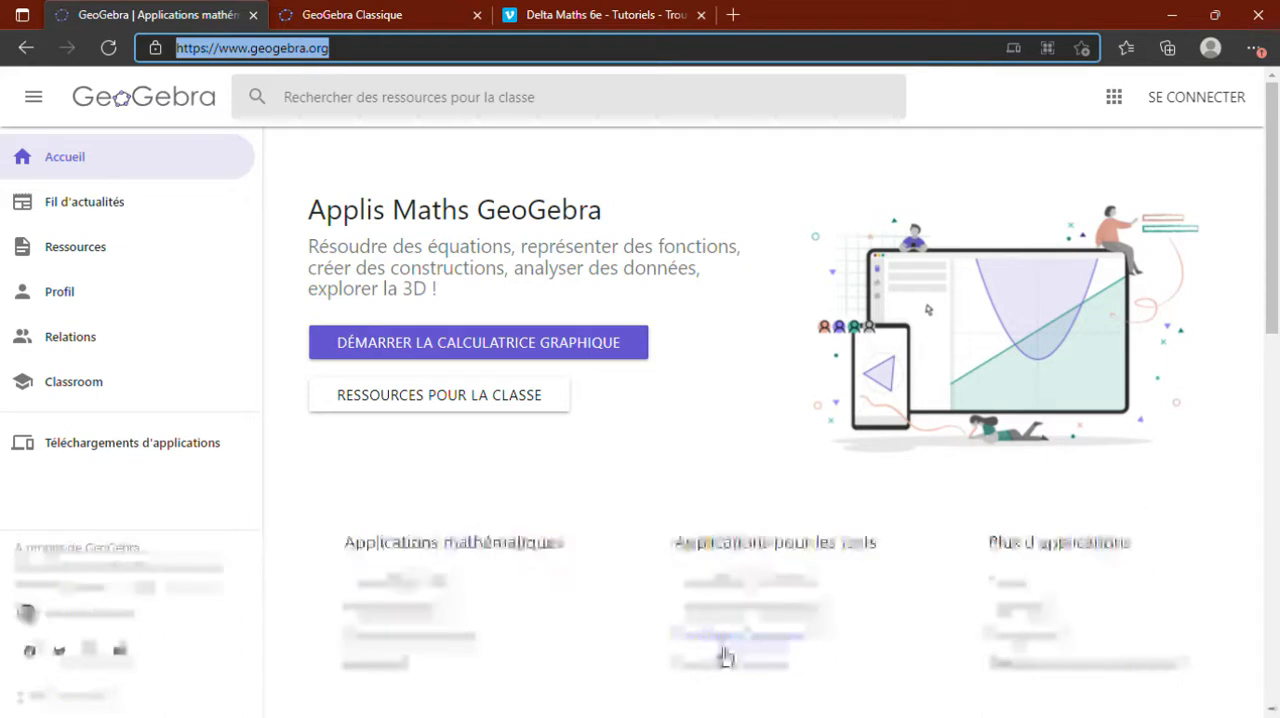
- Switch to the already open GeoGebra Classique page and hide the axes and the grid of the graphics view
click(544, 18)
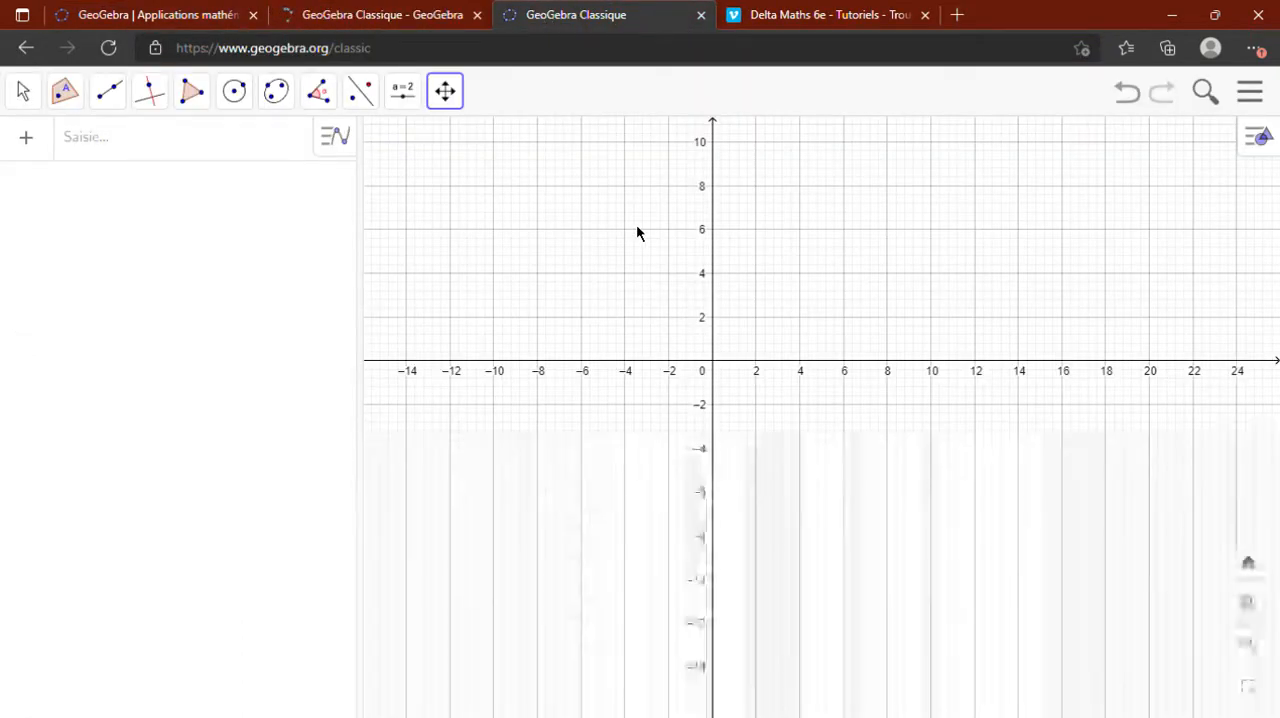
right_click(757, 320)
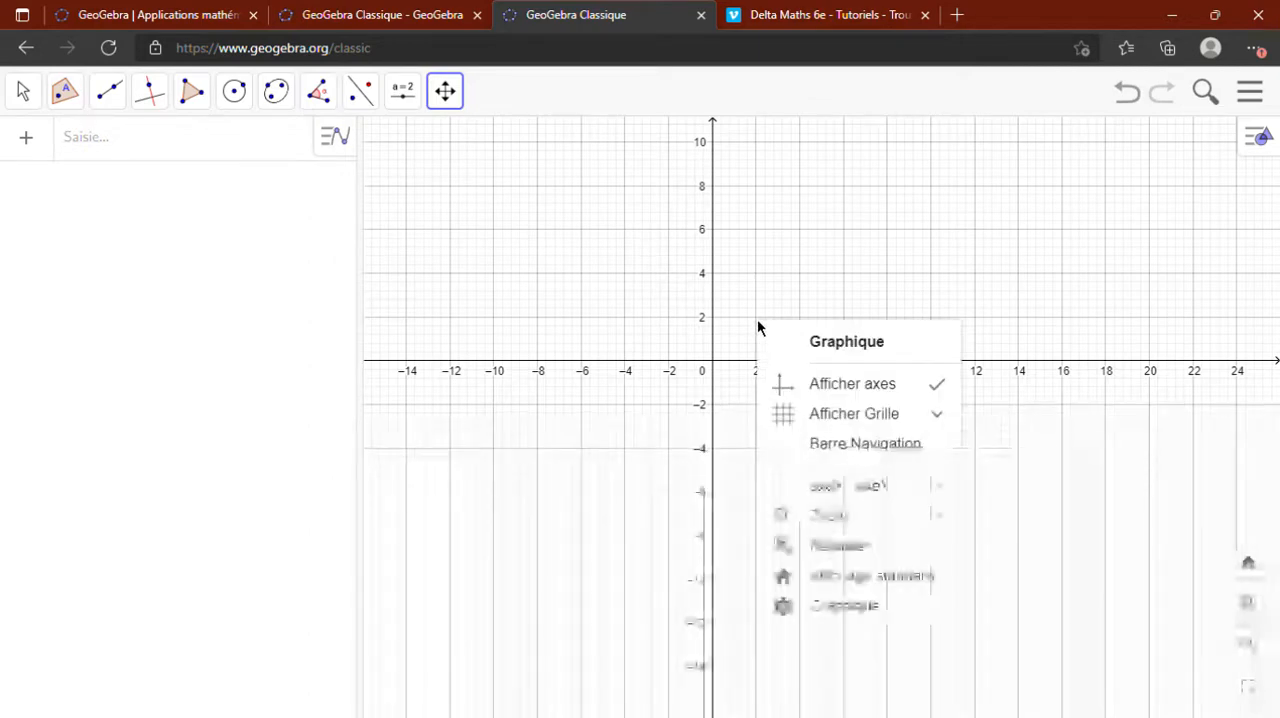
click(835, 386)
right_click(704, 315)
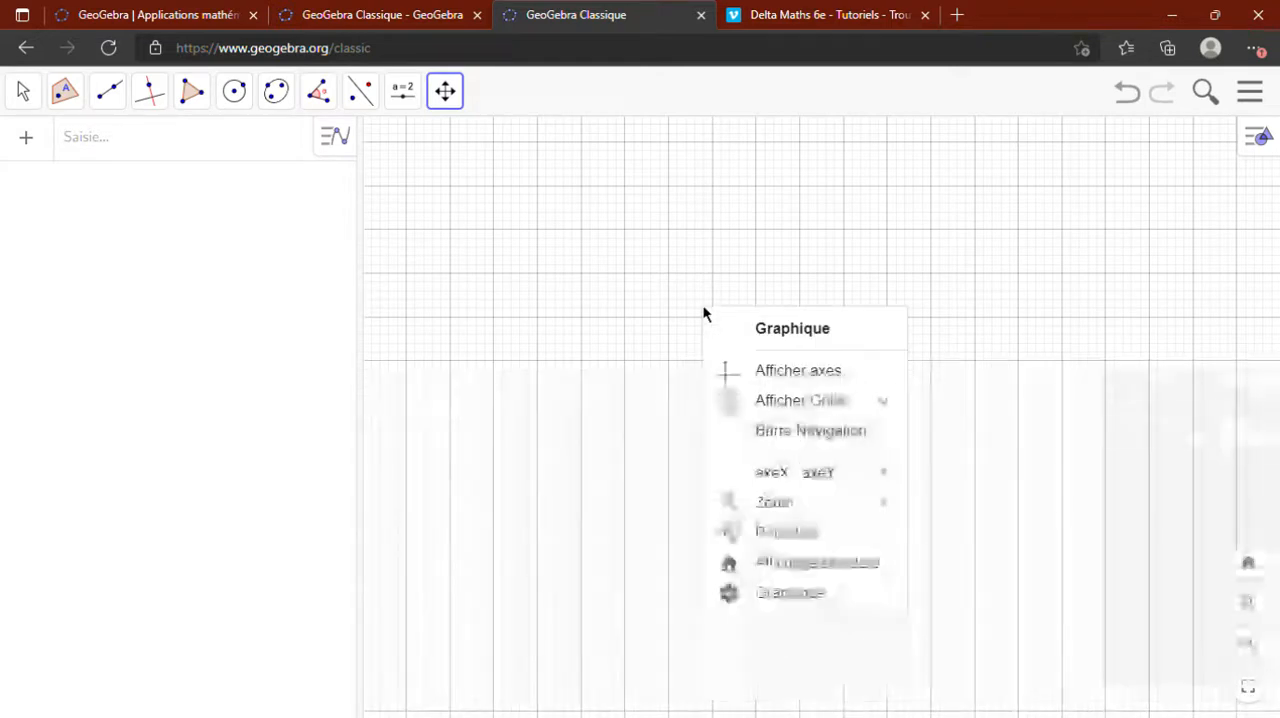
click(786, 406)
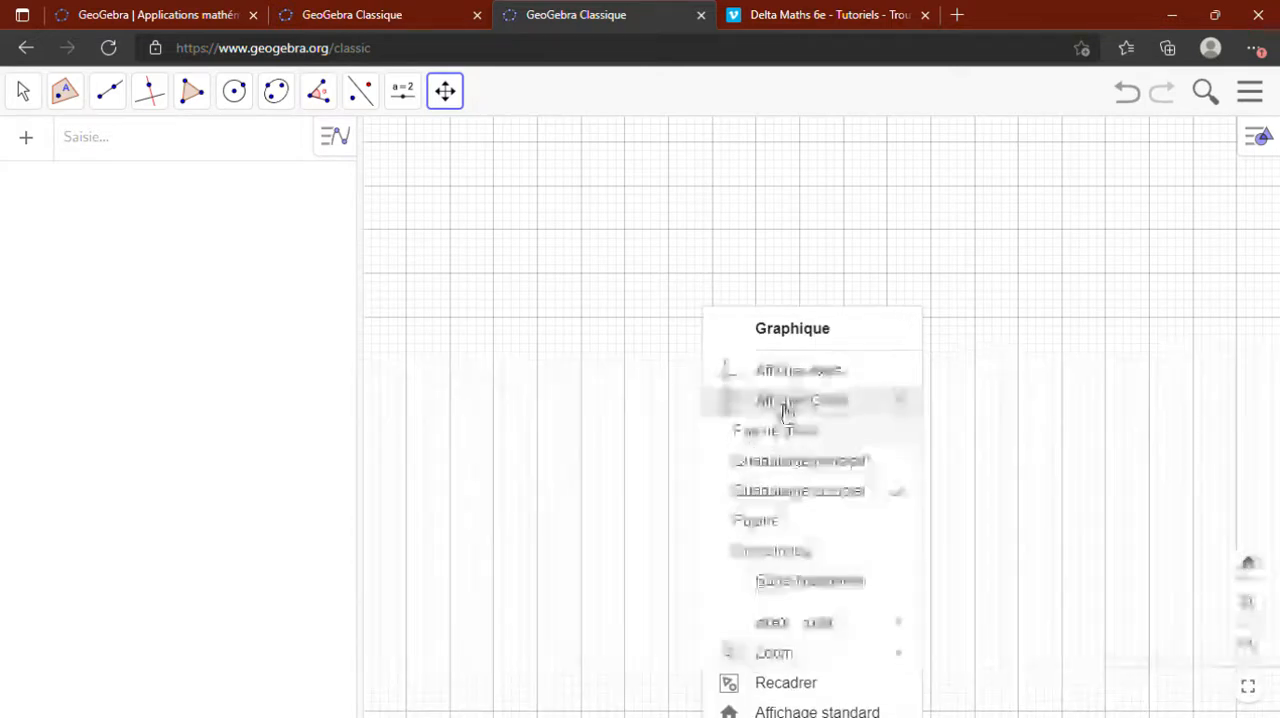
click(795, 434)
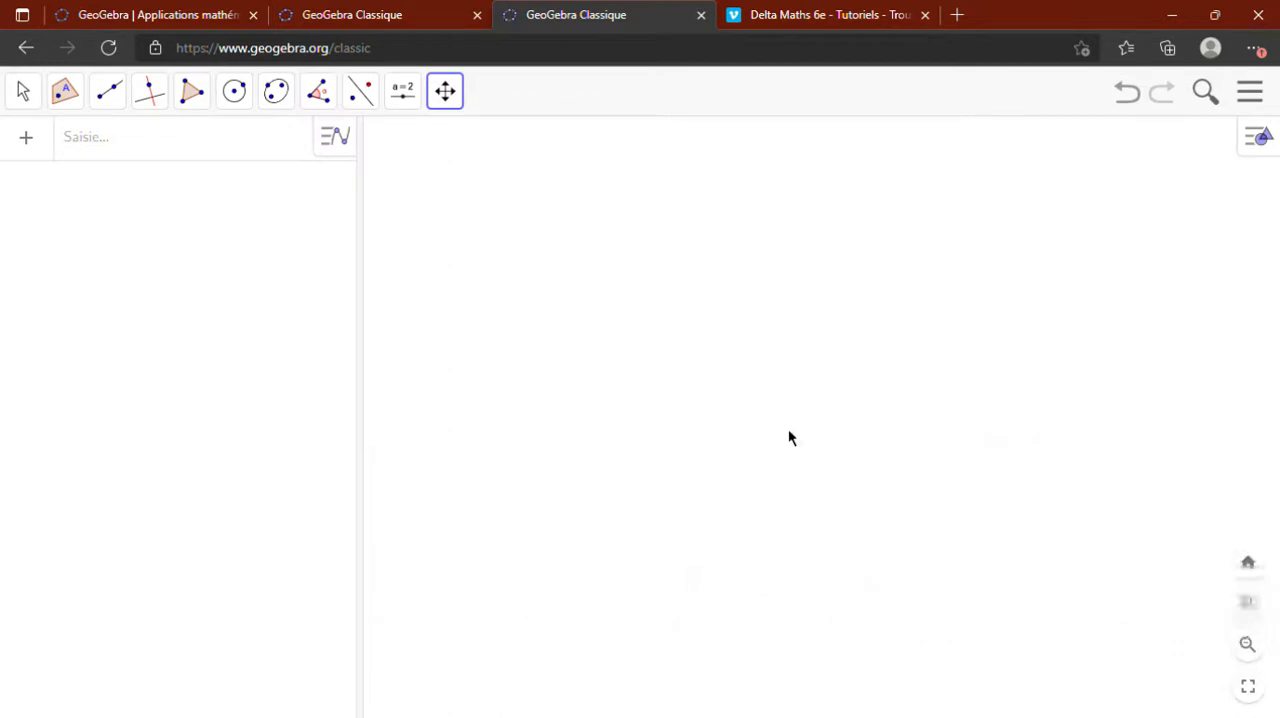
- Create a segment of given length 7.5 starting from a new point at about (-8.8, 1.5)
click(121, 107)
click(132, 228)
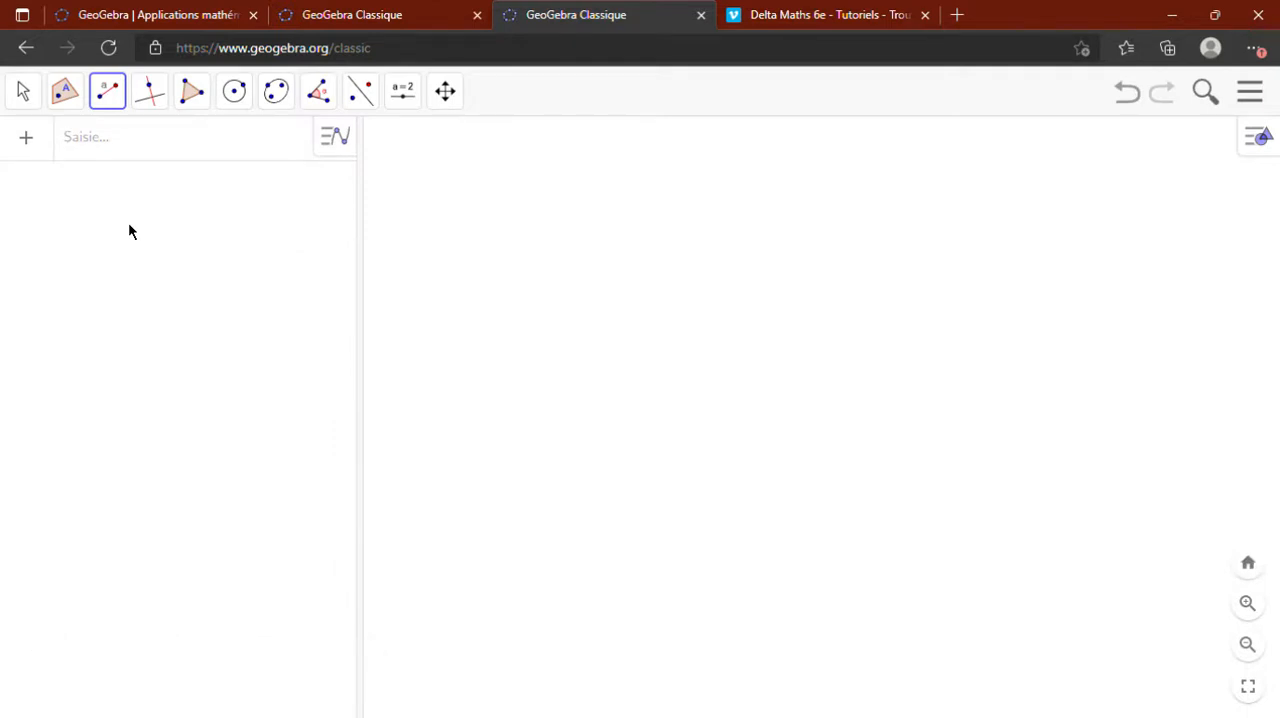
click(119, 113)
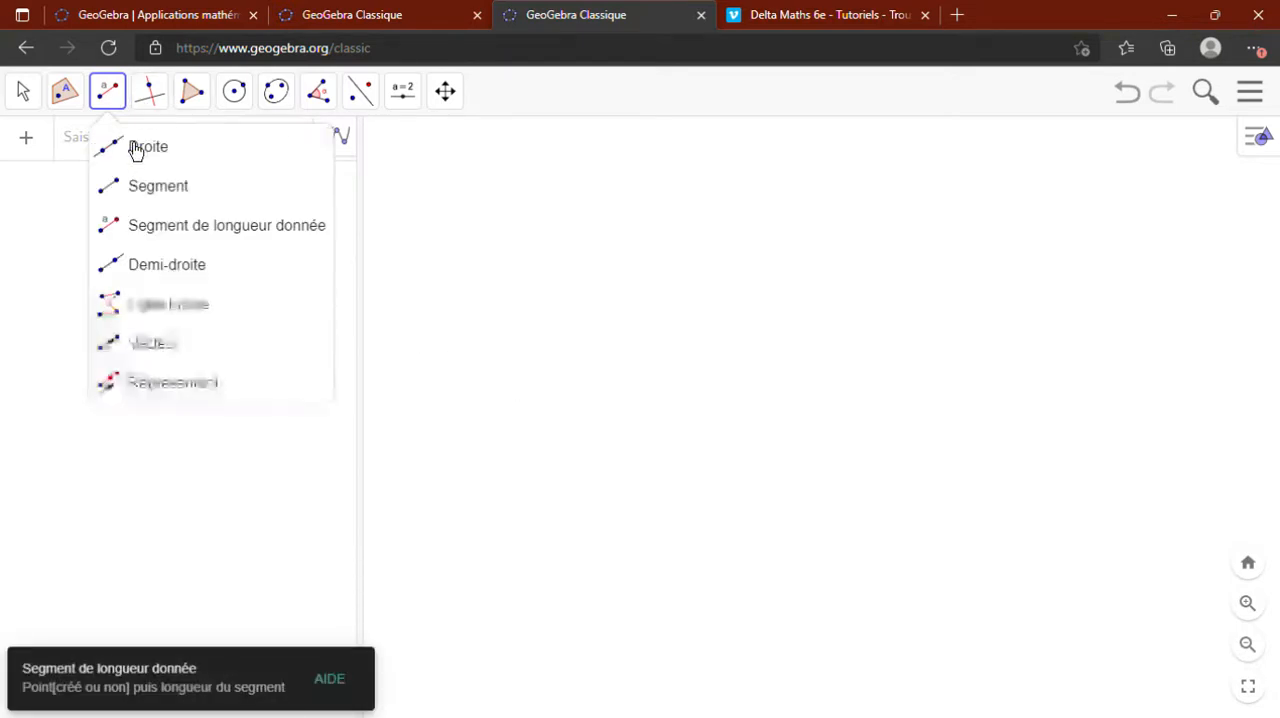
click(134, 237)
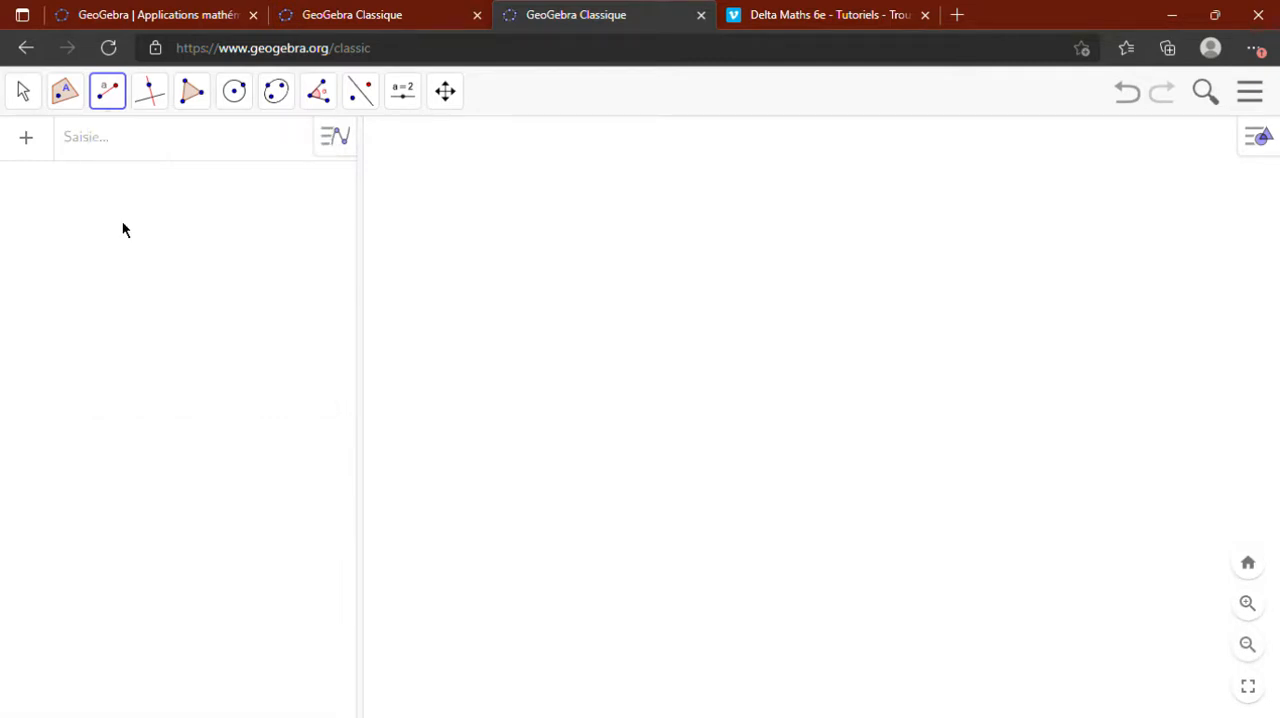
click(521, 335)
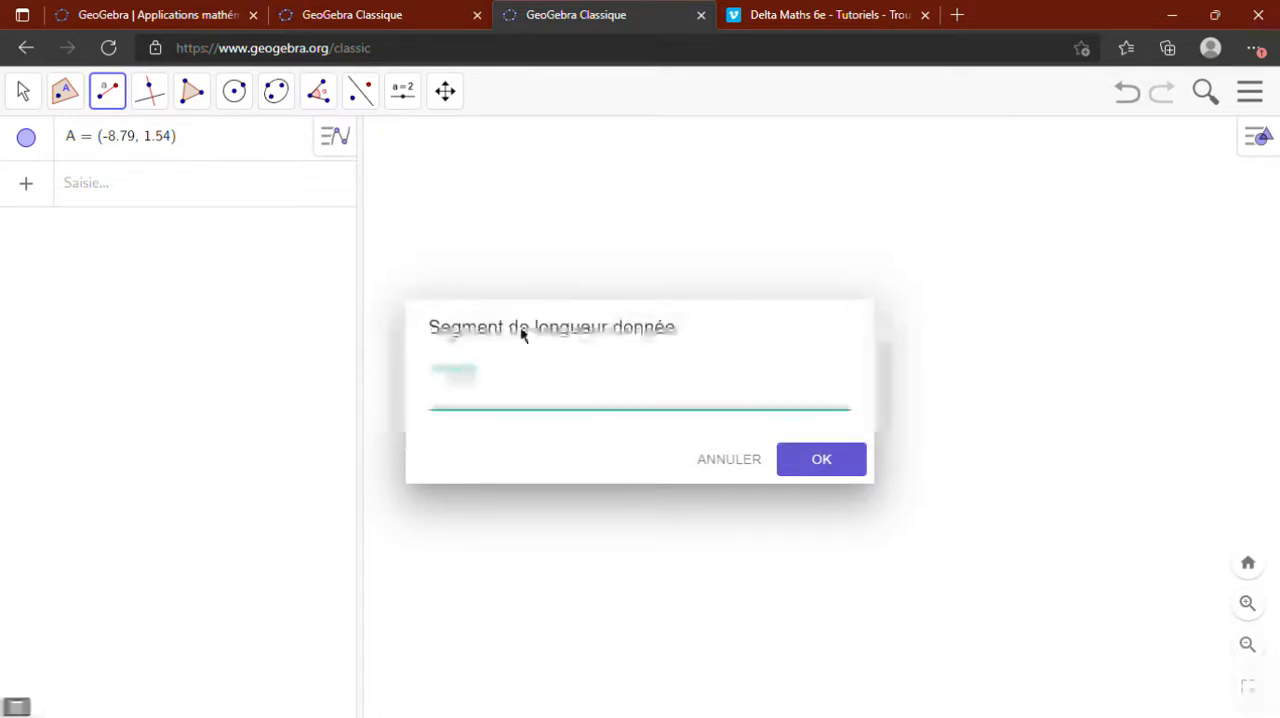
text(7.5)
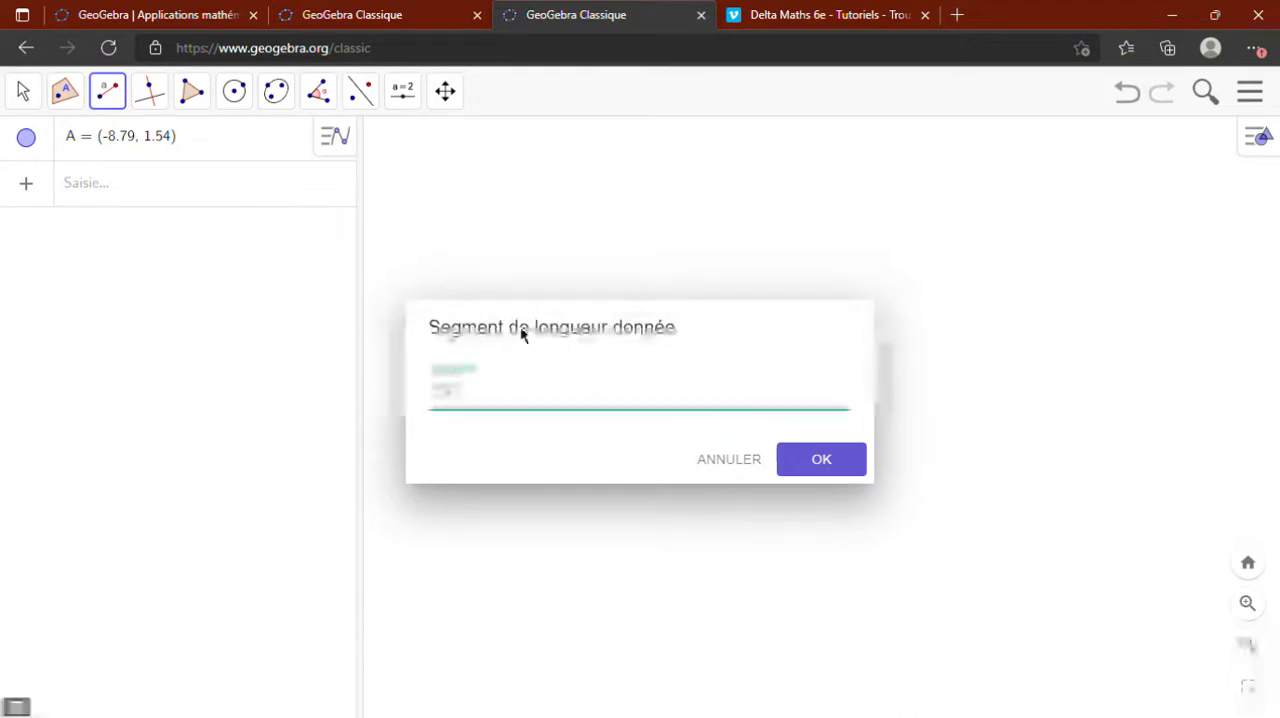
click(835, 476)
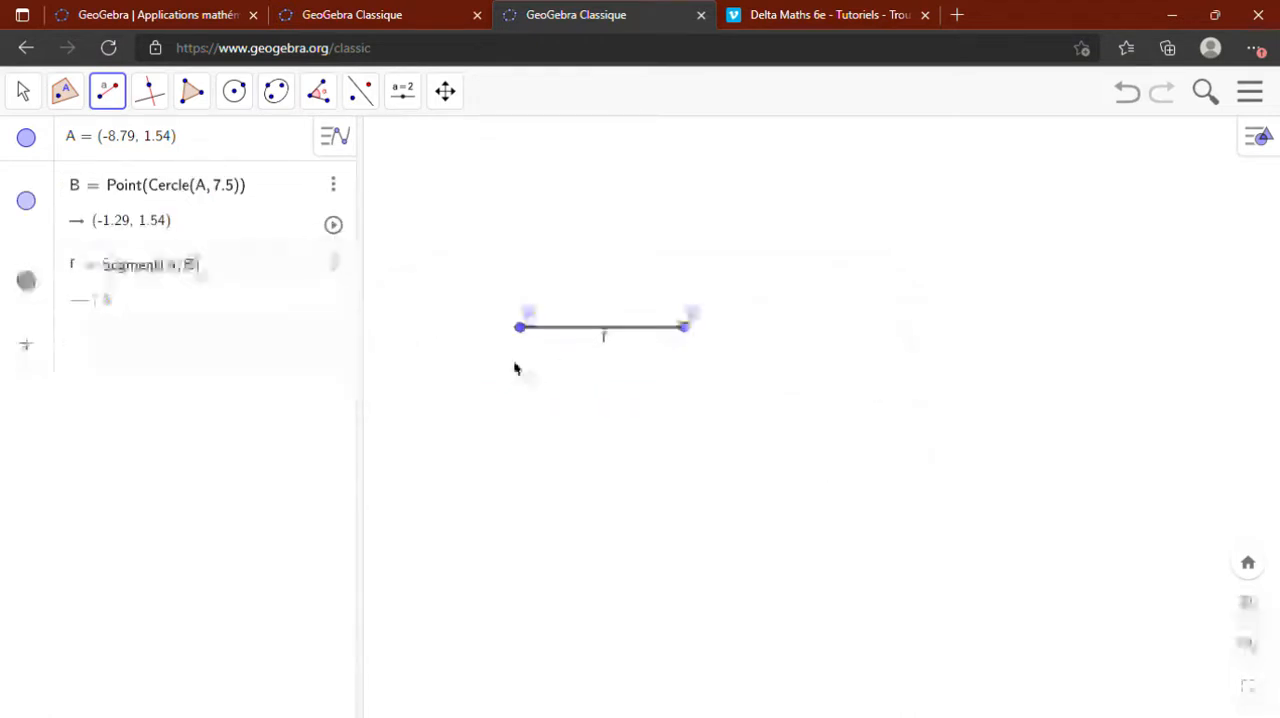
- Rename the segment's starting point A as D
right_click(521, 329)
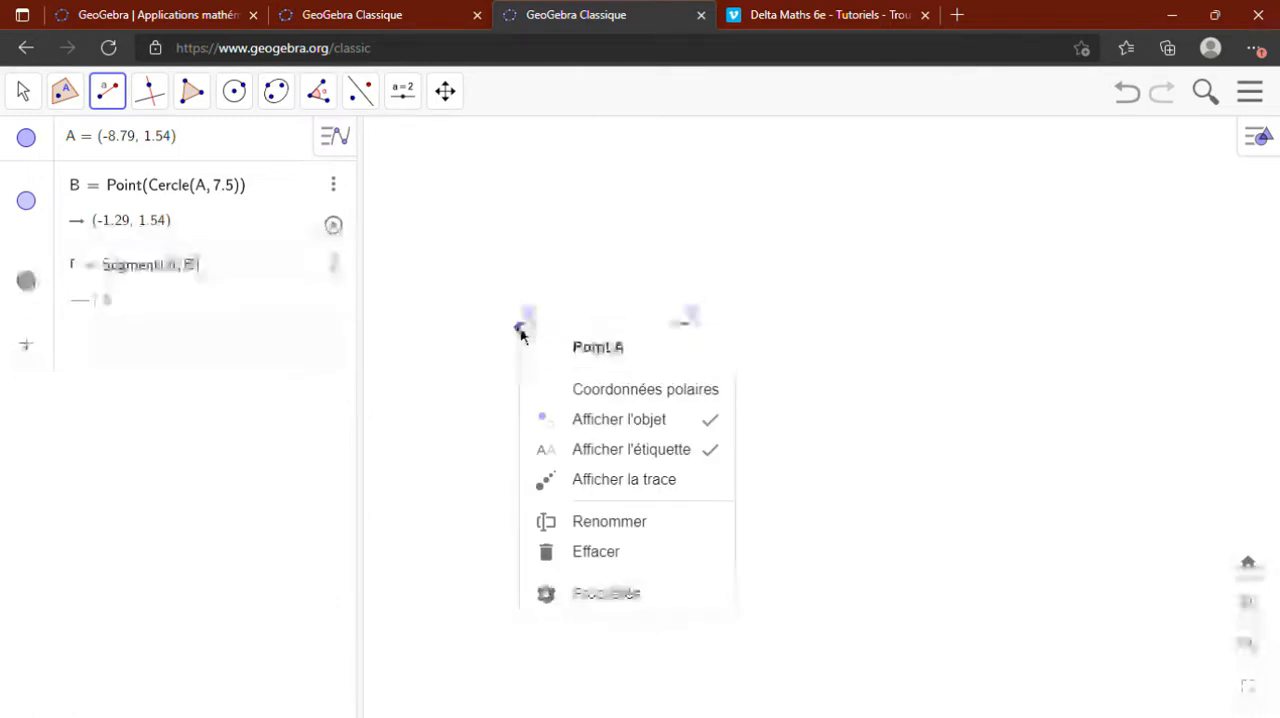
click(592, 526)
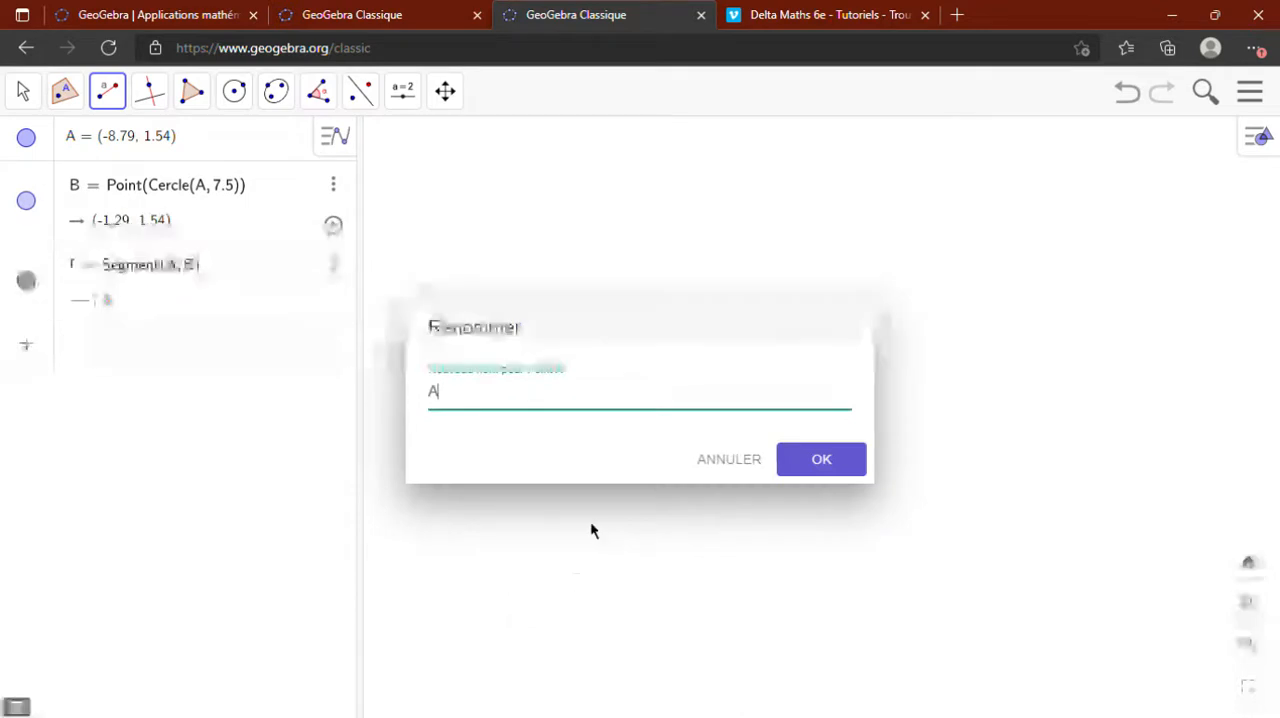
key(BackSpace)
text(D)
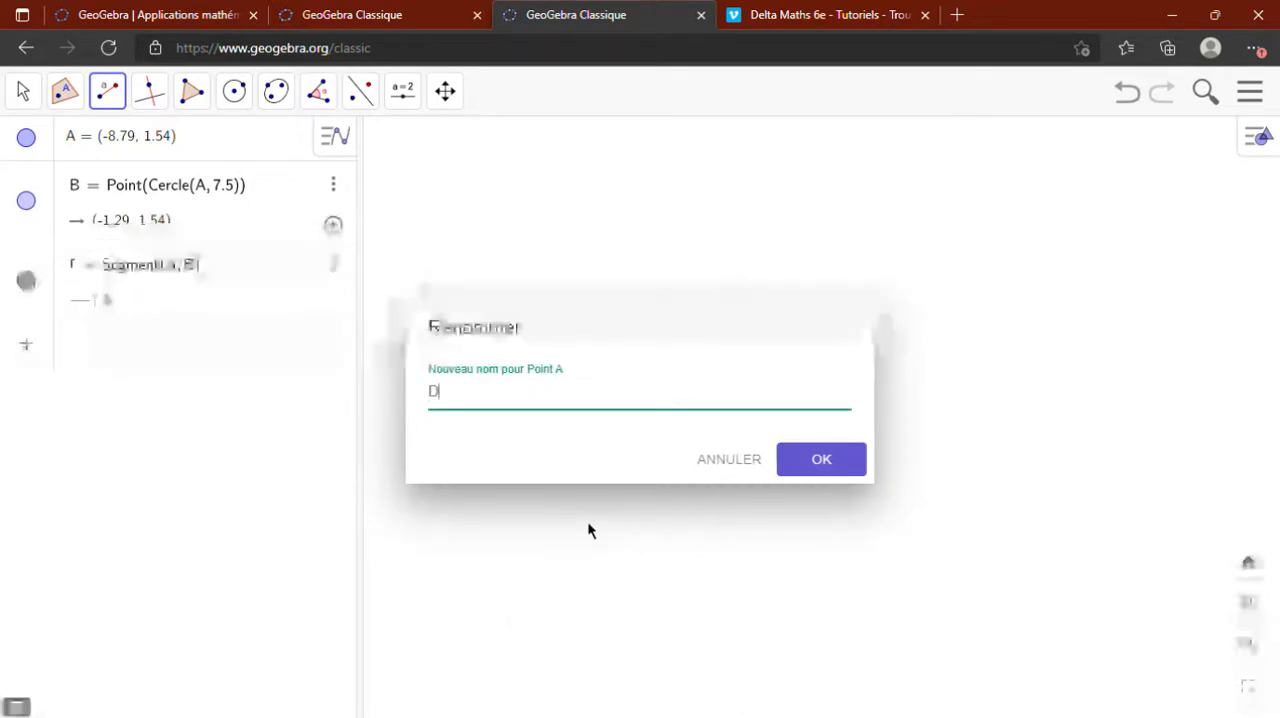
click(795, 468)
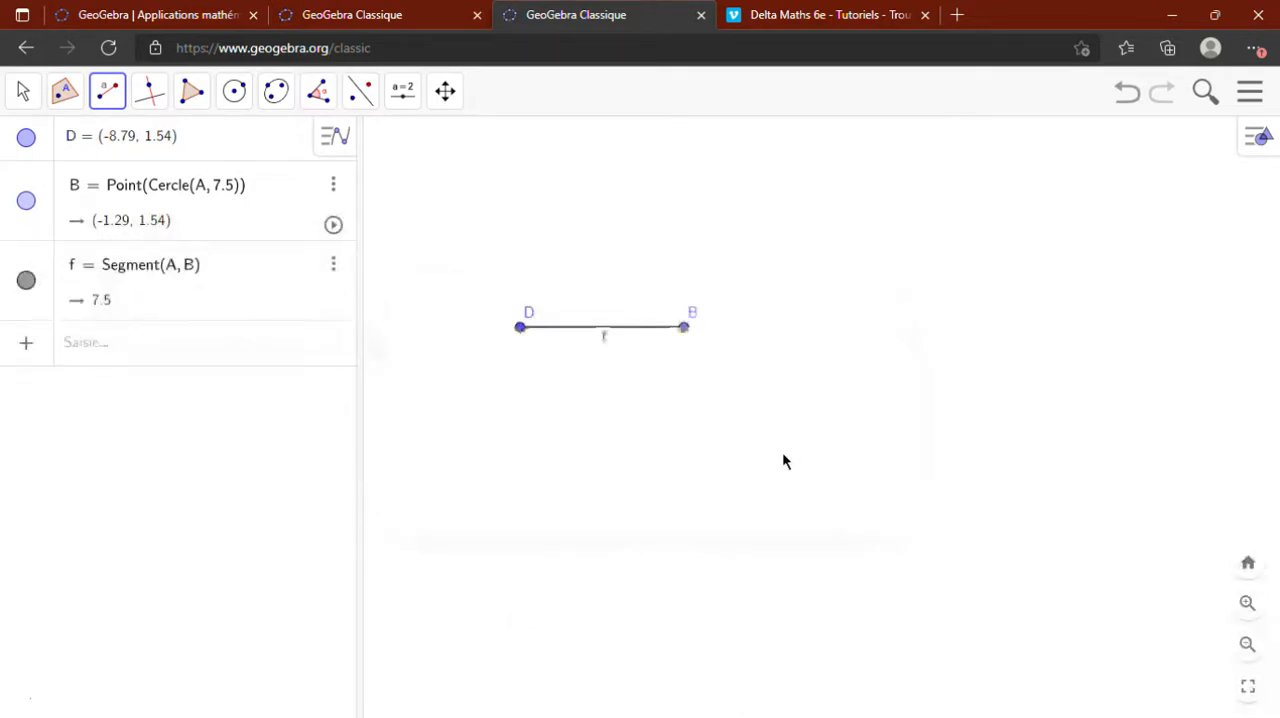
- Rename the segment's other endpoint B as A
right_click(686, 330)
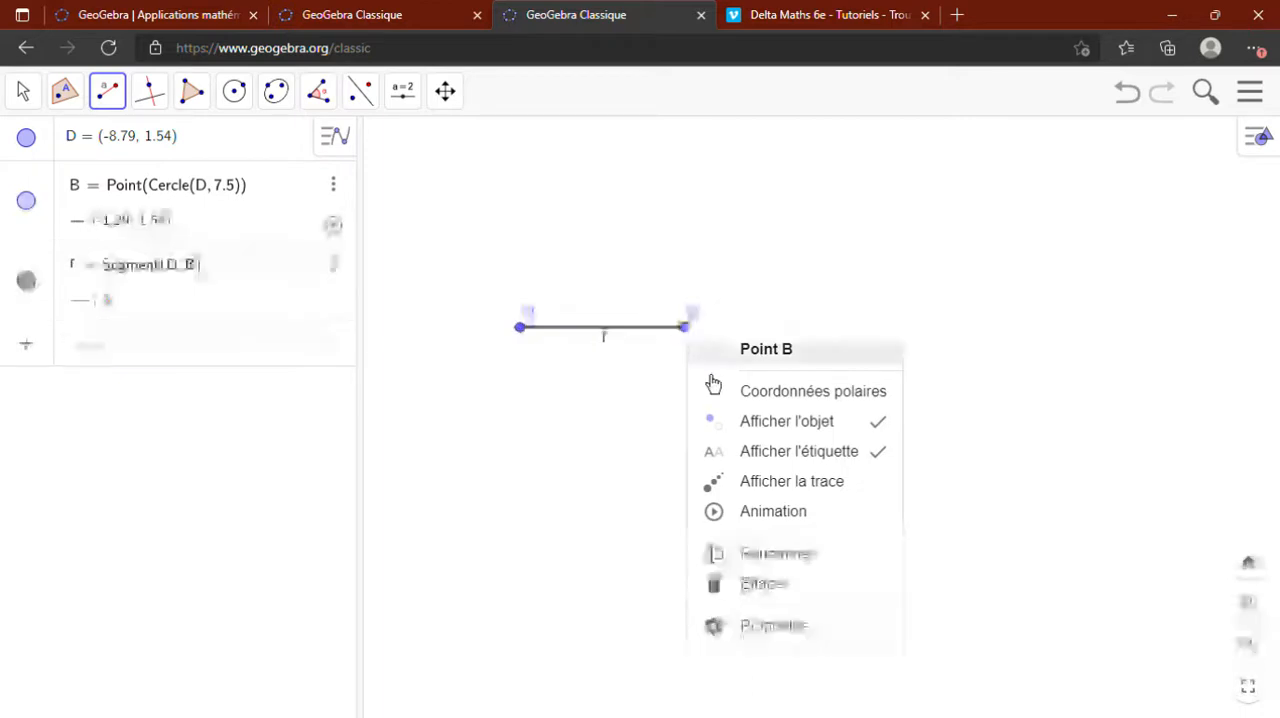
click(773, 566)
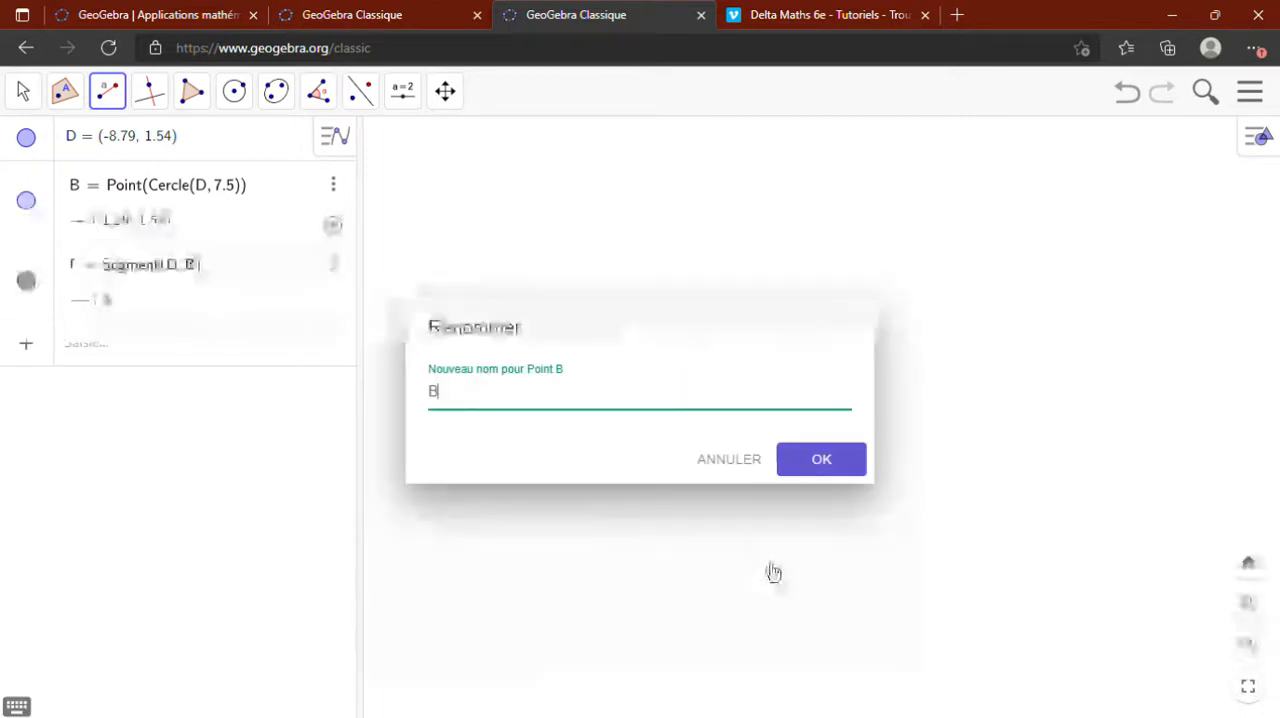
key(BackSpace)
text(A)
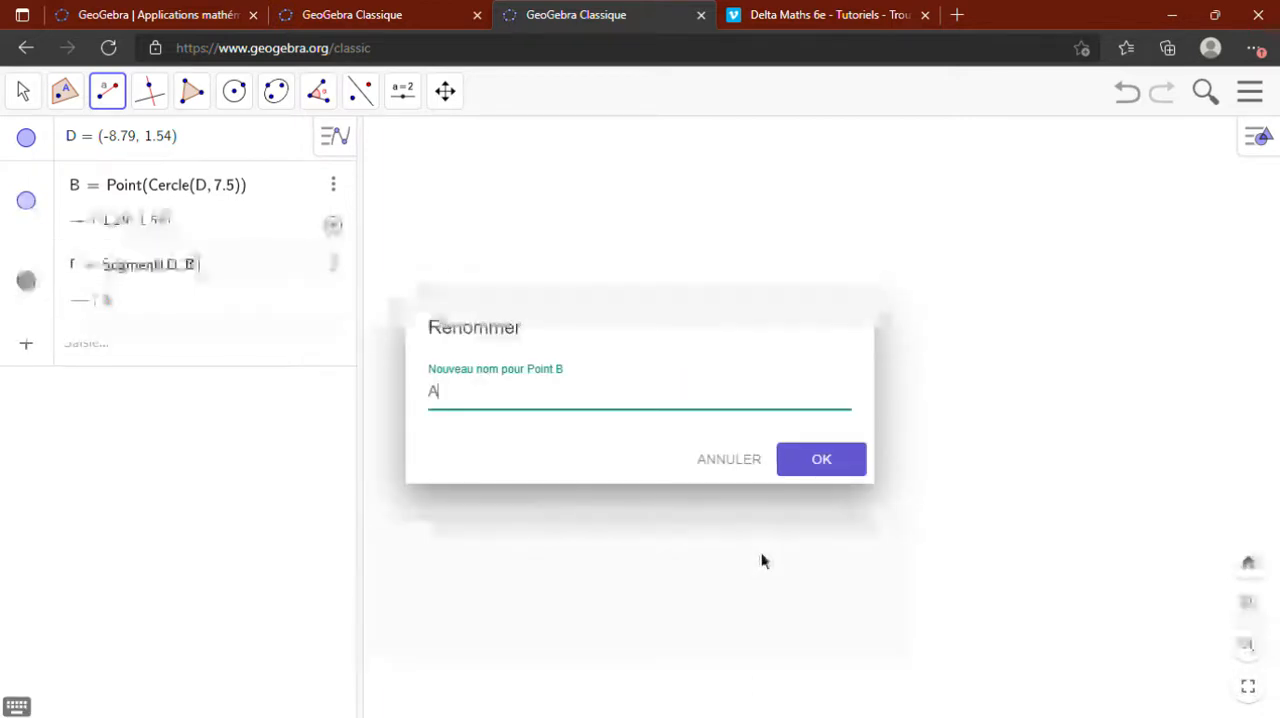
click(838, 472)
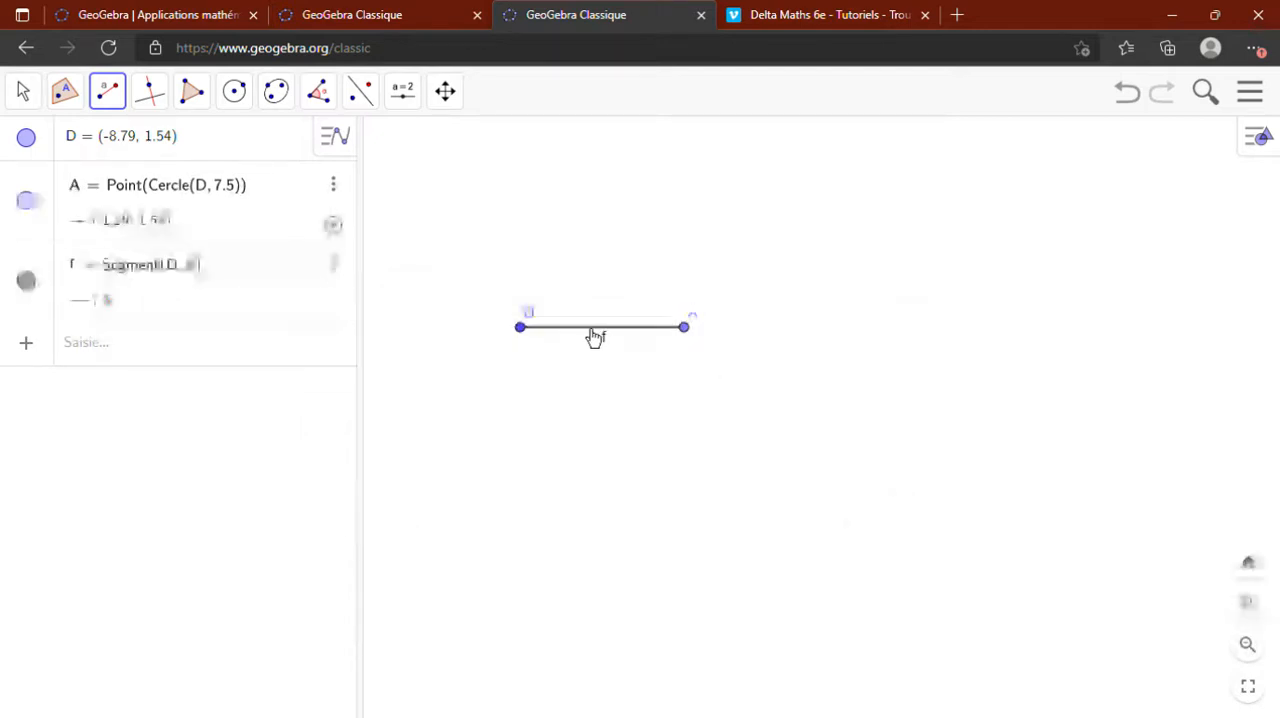
- Create a second segment of given length 5.6 starting from point A
click(109, 100)
click(129, 225)
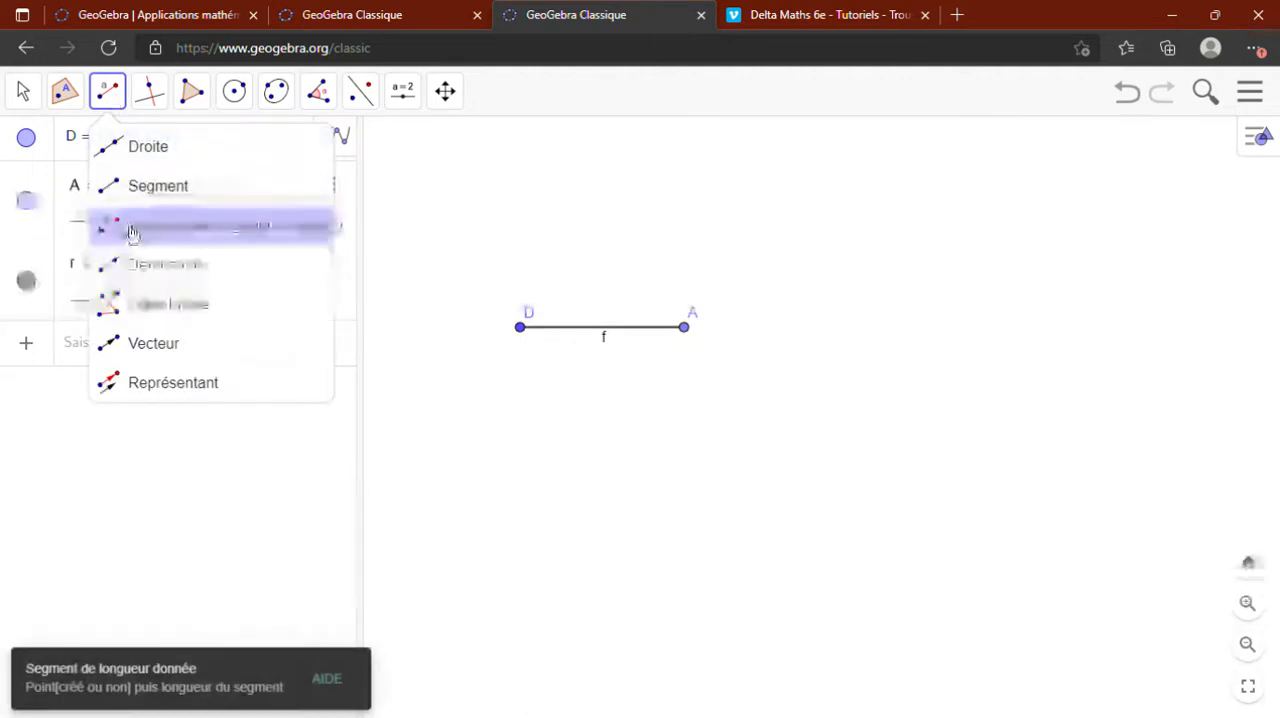
click(689, 337)
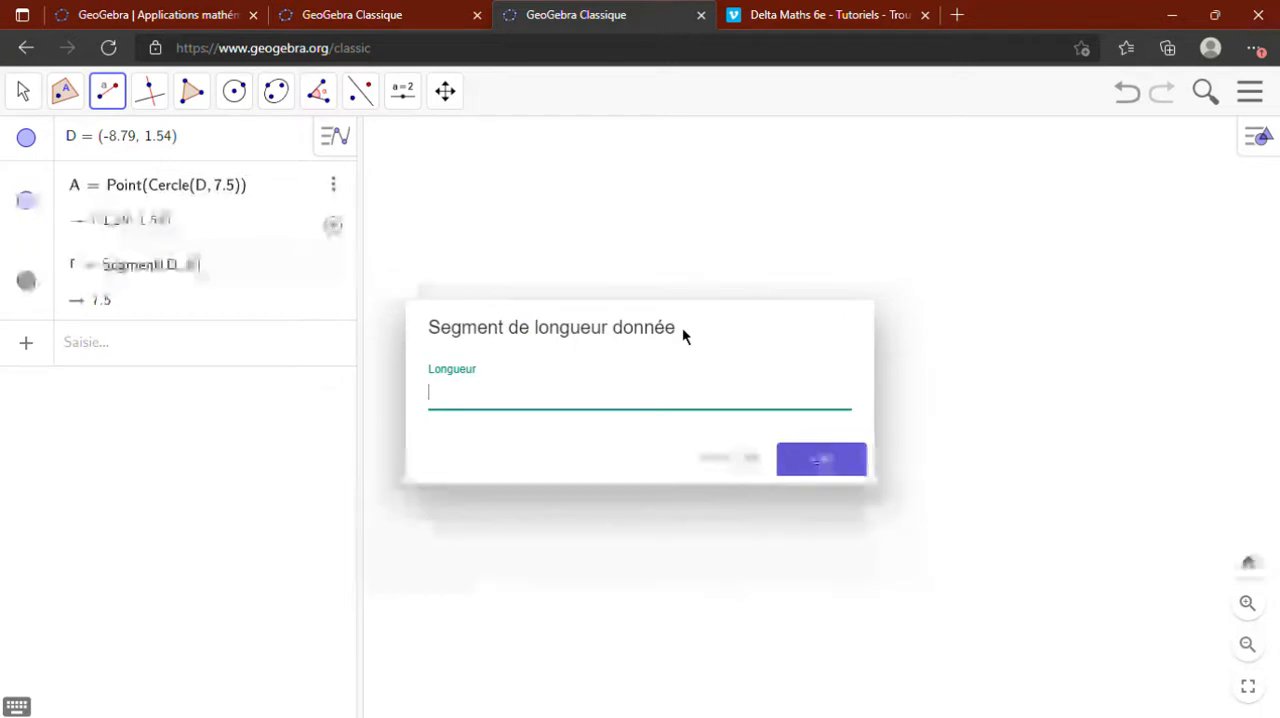
text(5)
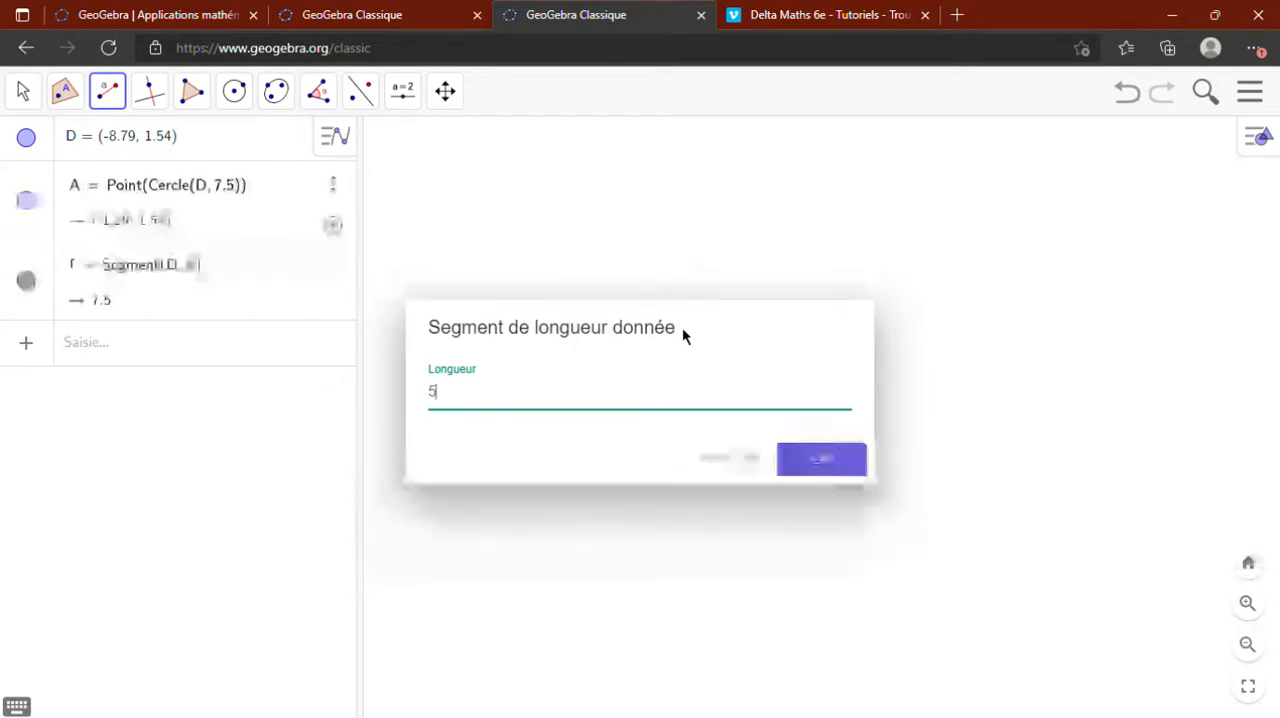
text(.6)
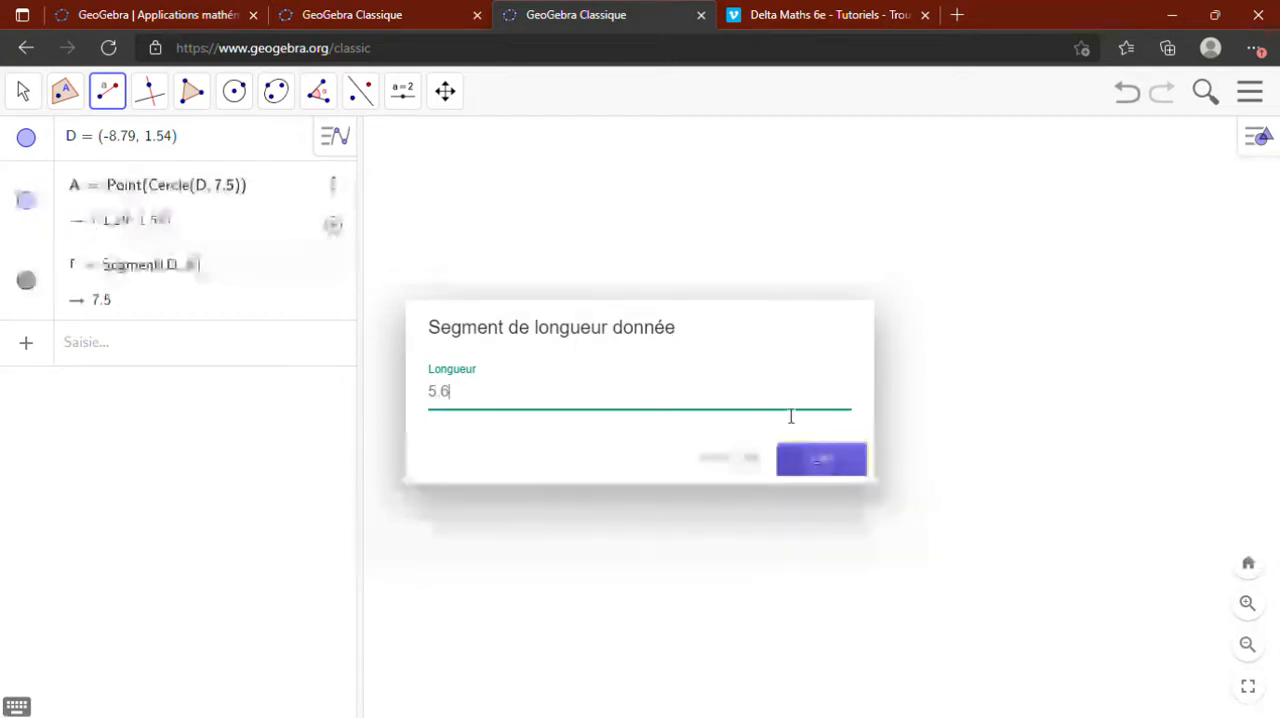
click(821, 460)
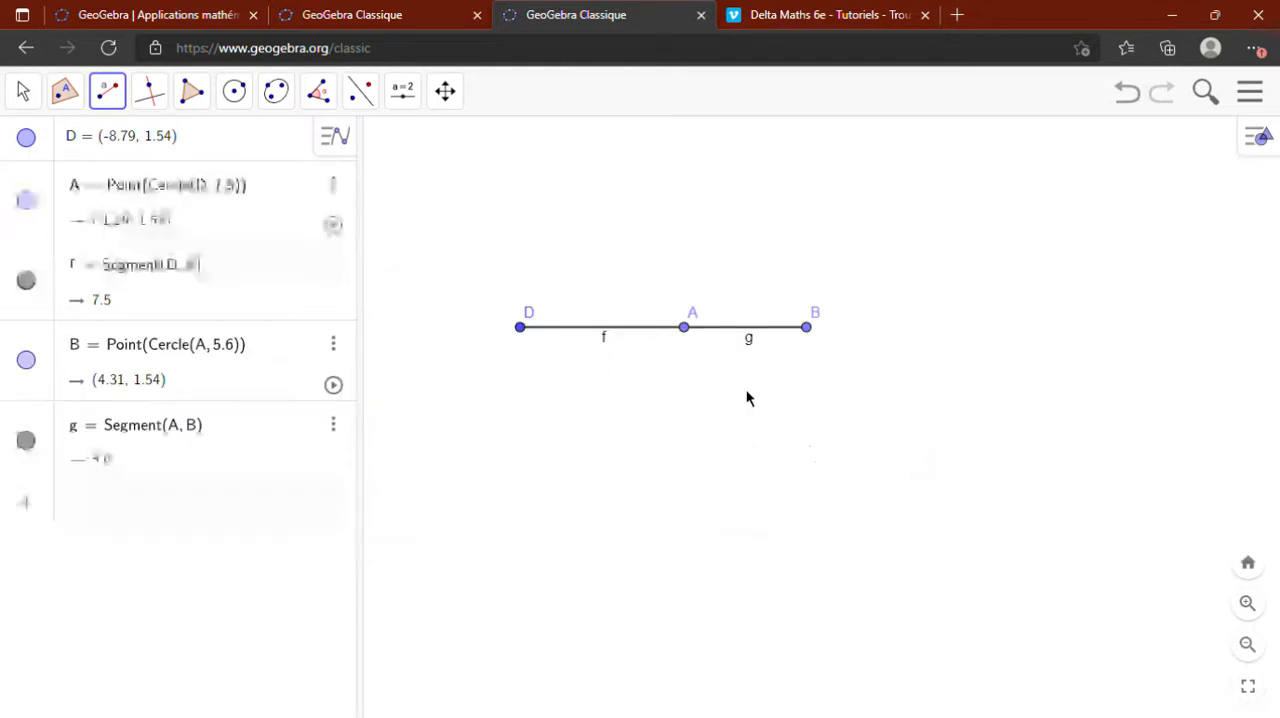
- Hide the labels of segments AB and DA
right_click(750, 343)
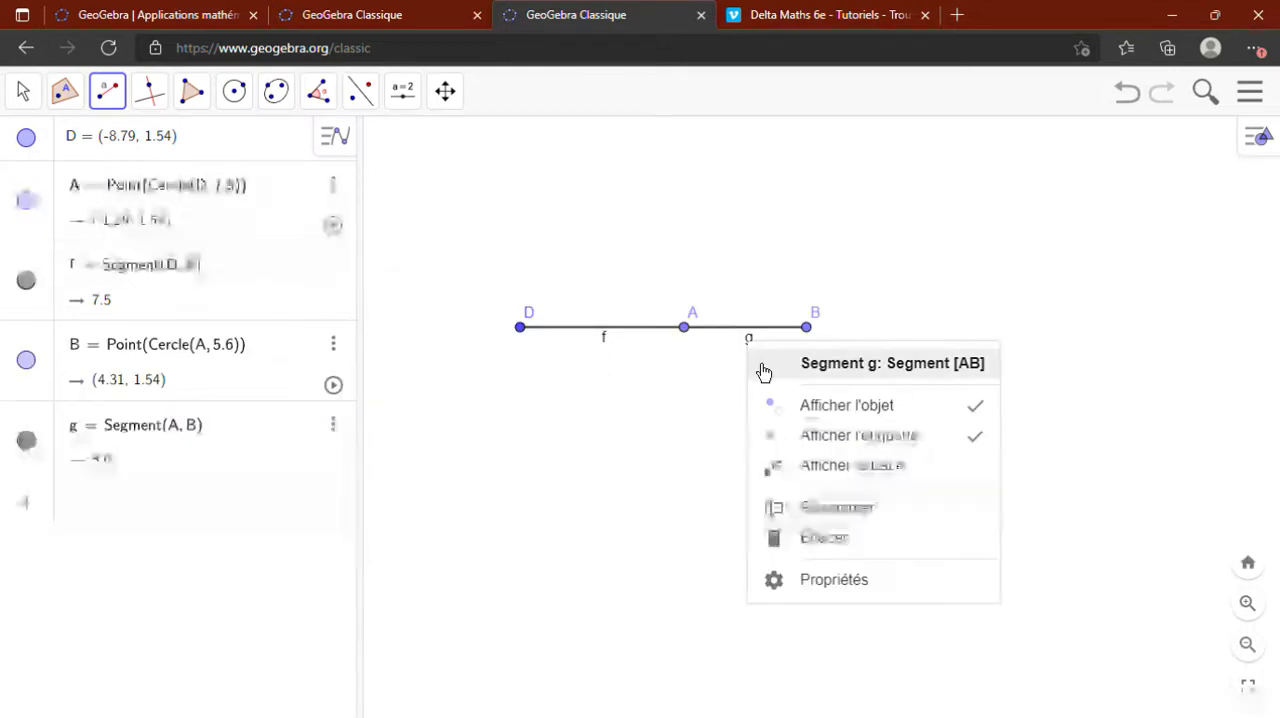
click(843, 437)
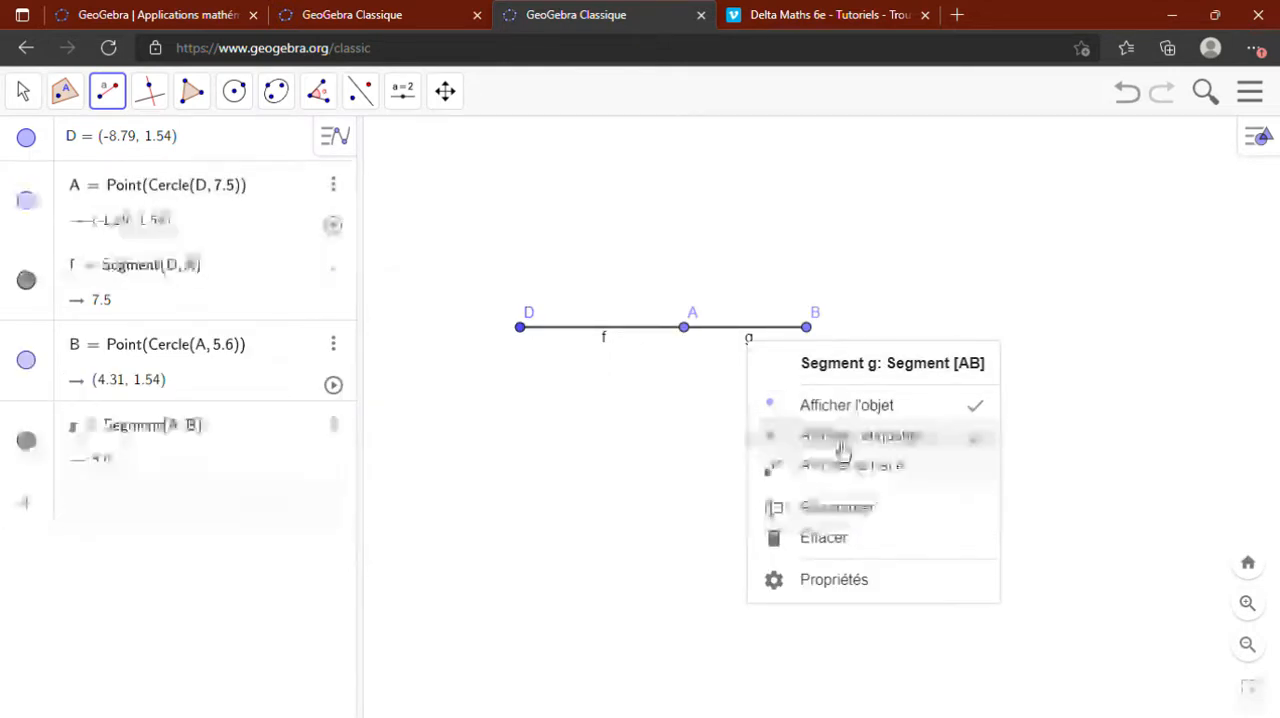
right_click(610, 351)
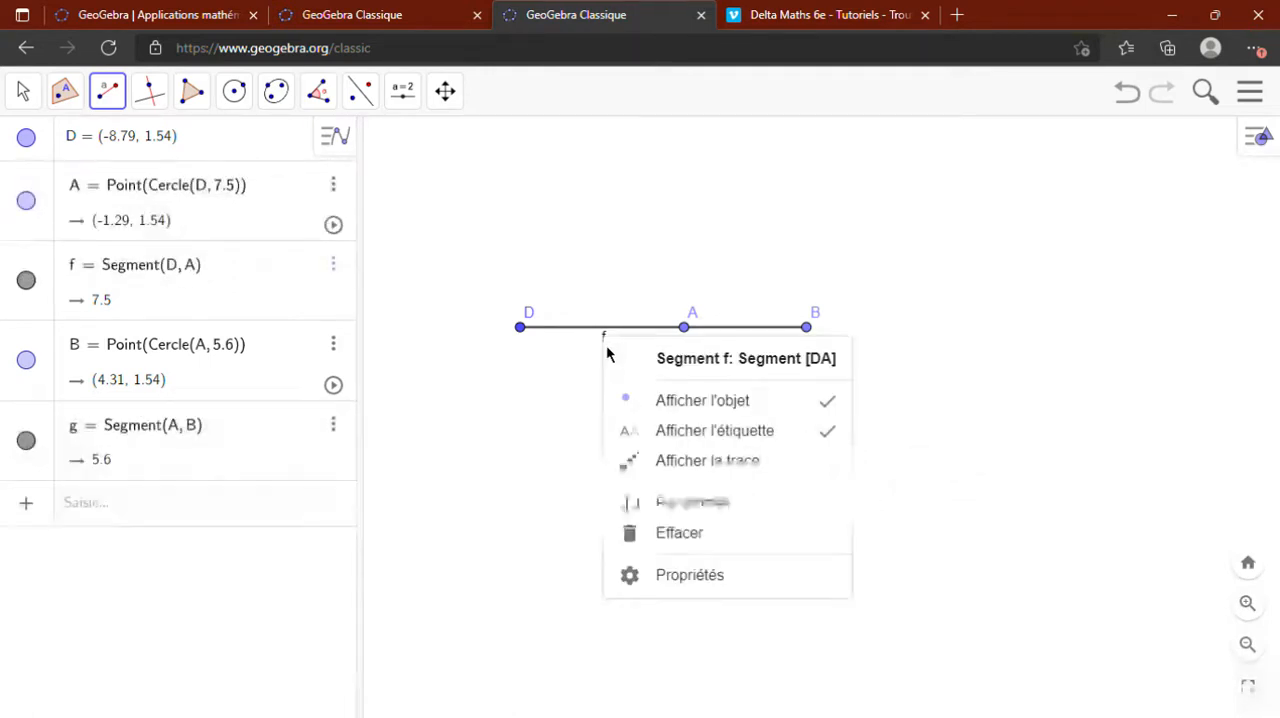
click(692, 449)
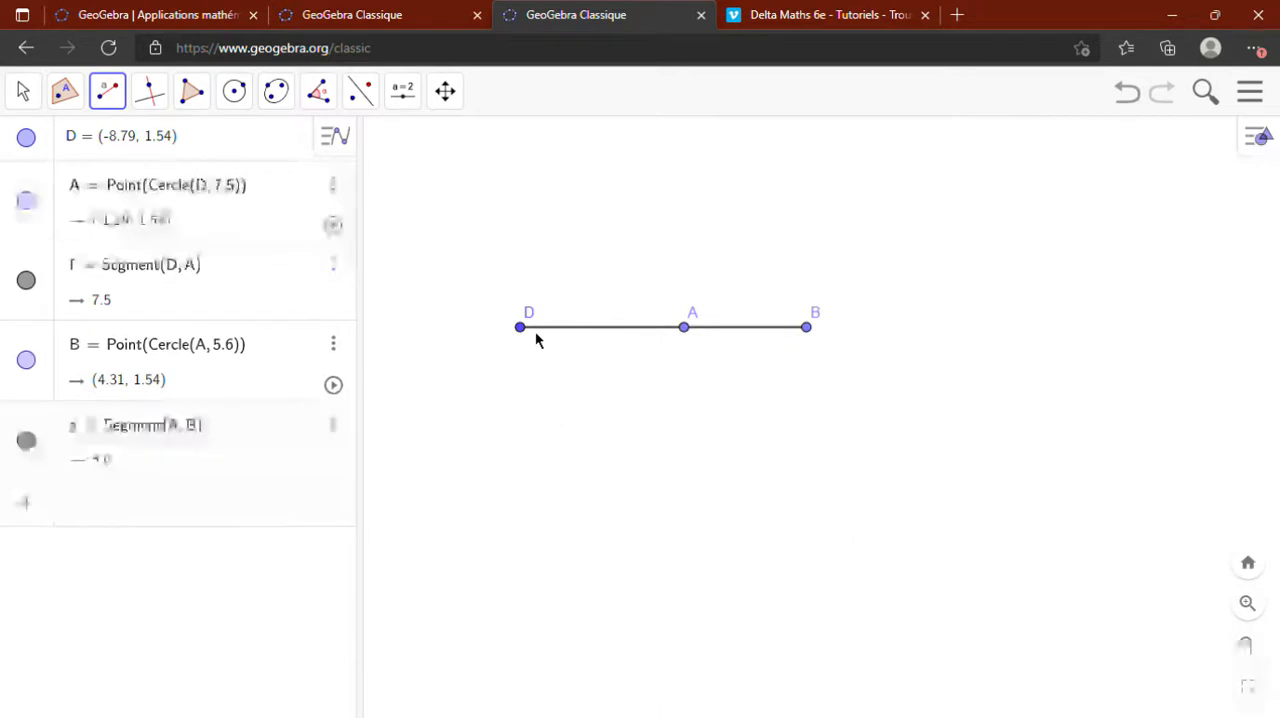
- Construct the line perpendicular to segment DA through point D
click(151, 108)
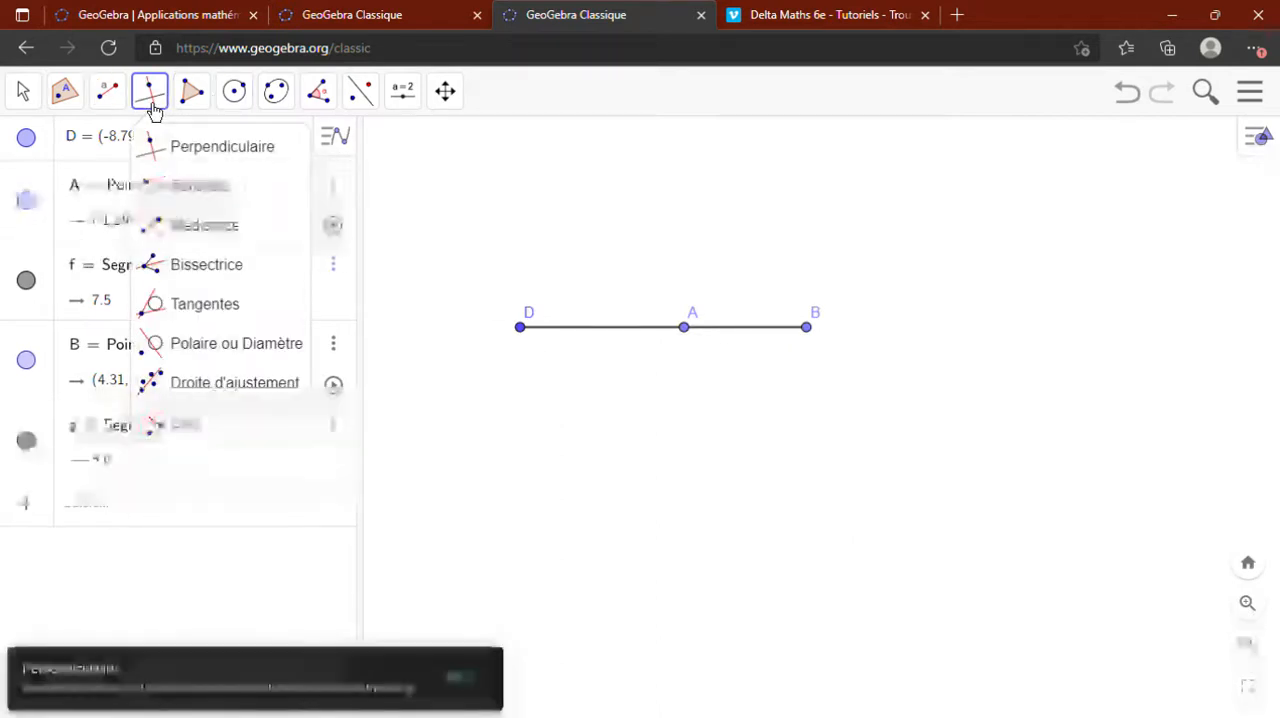
click(166, 162)
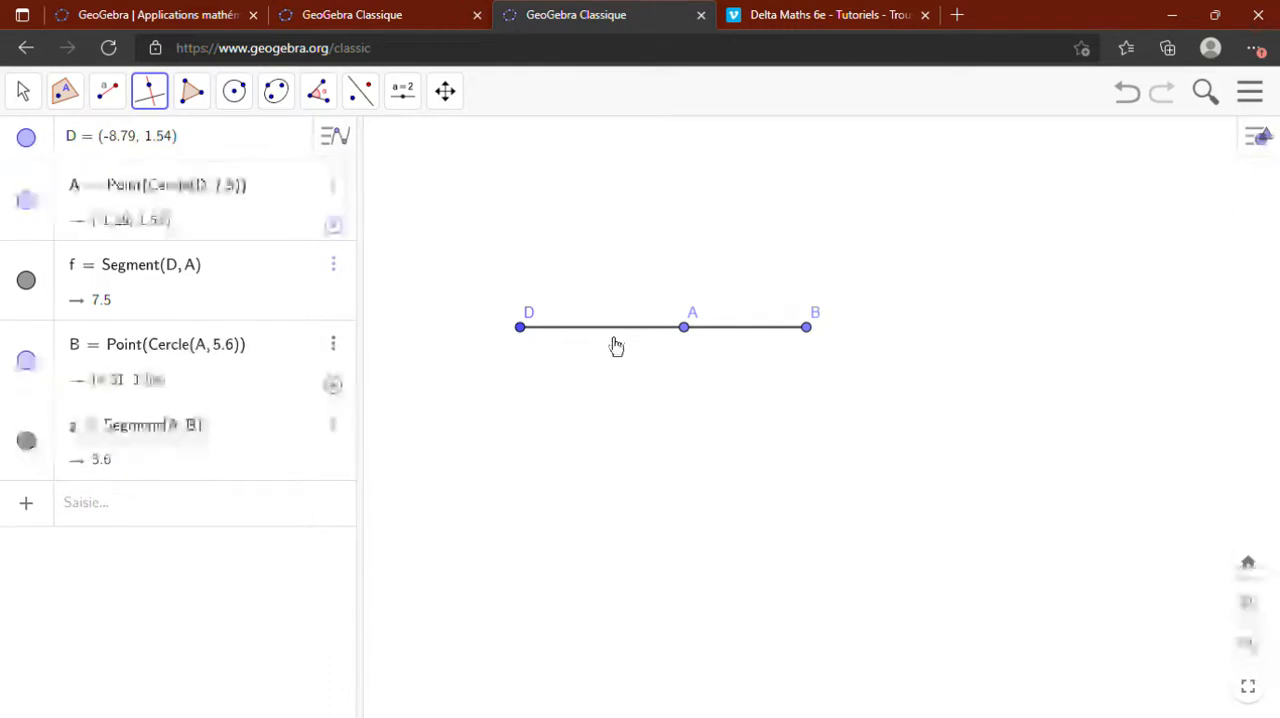
click(604, 334)
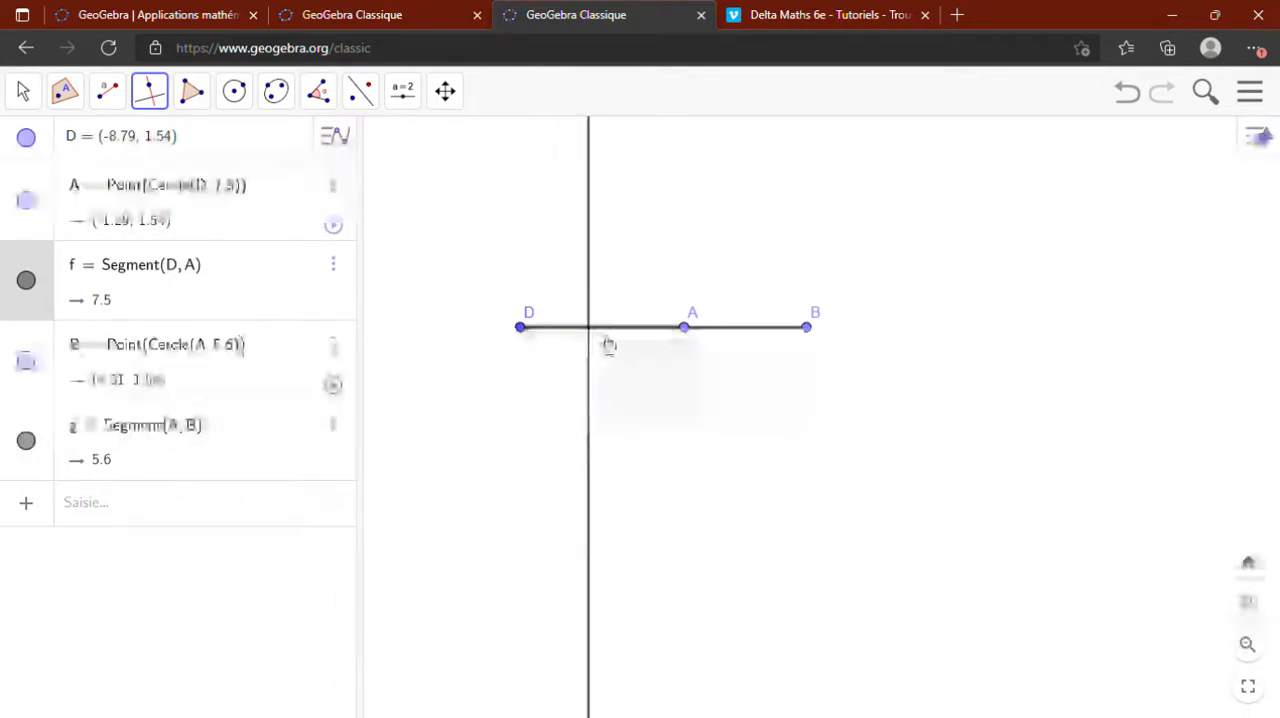
click(522, 335)
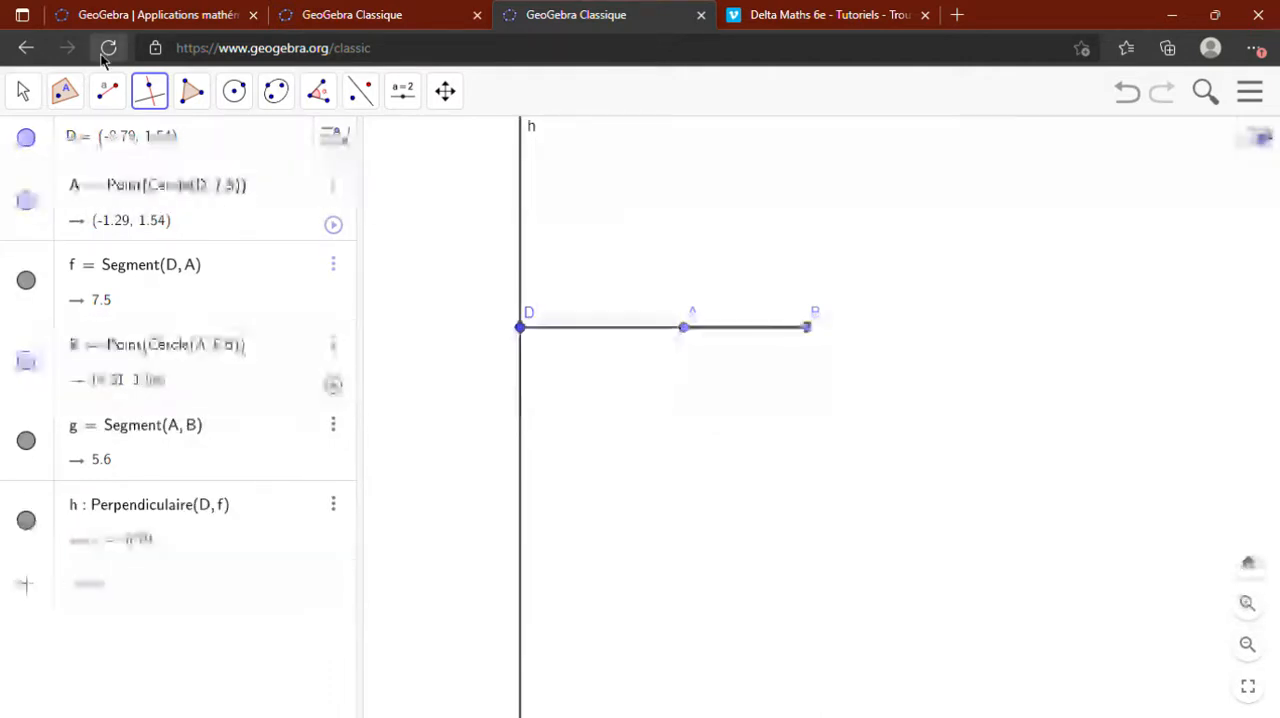
- Place a point on the perpendicular line below D, at about (-8.8, -5.9), using Point sur Objet
click(70, 96)
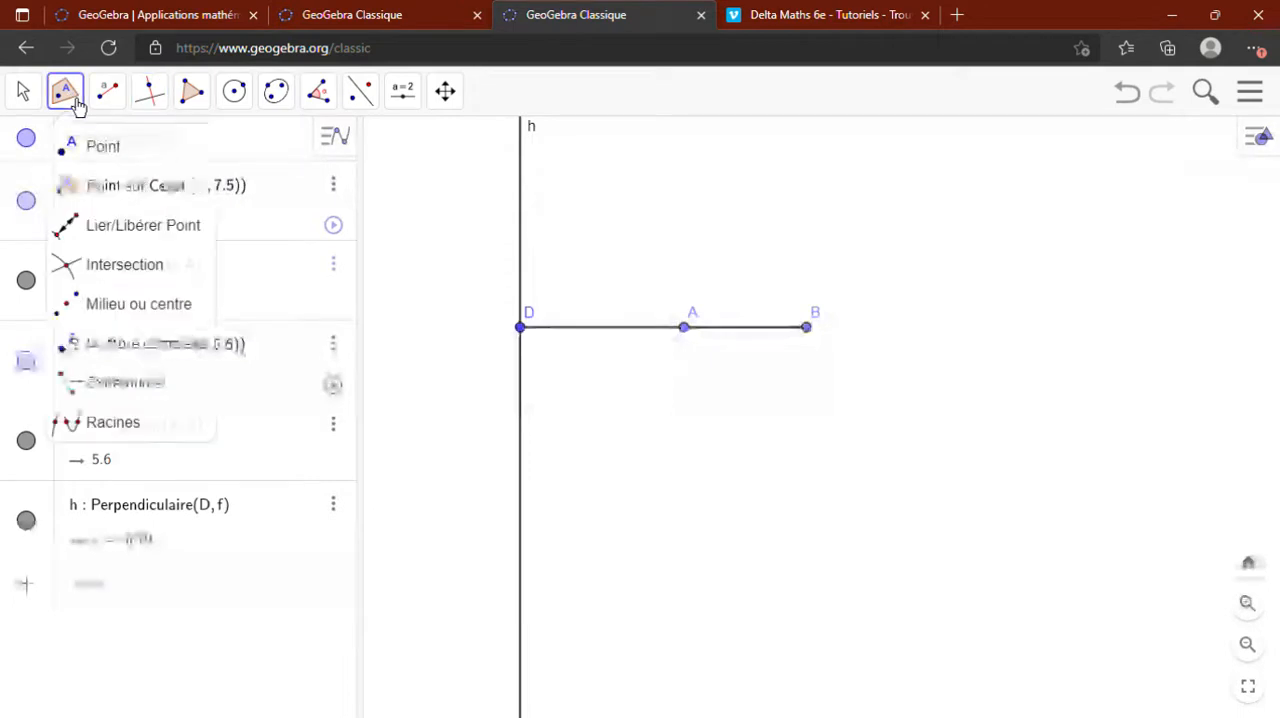
click(122, 197)
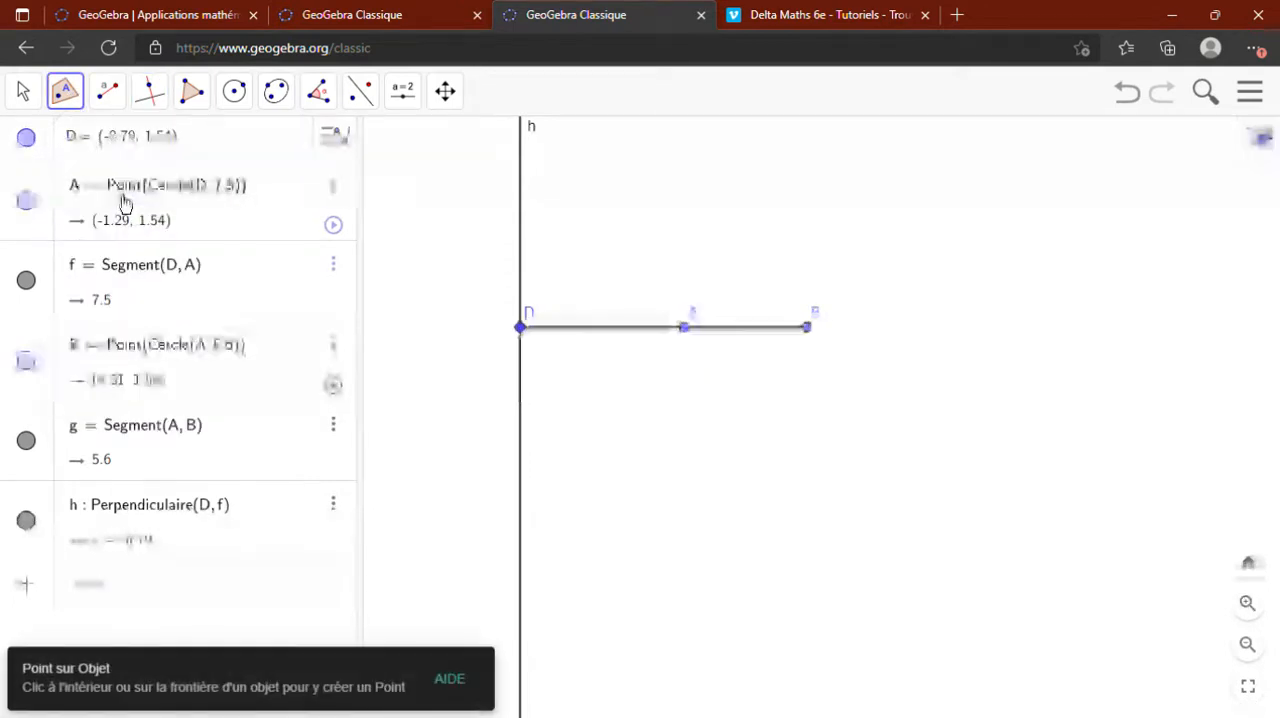
click(519, 490)
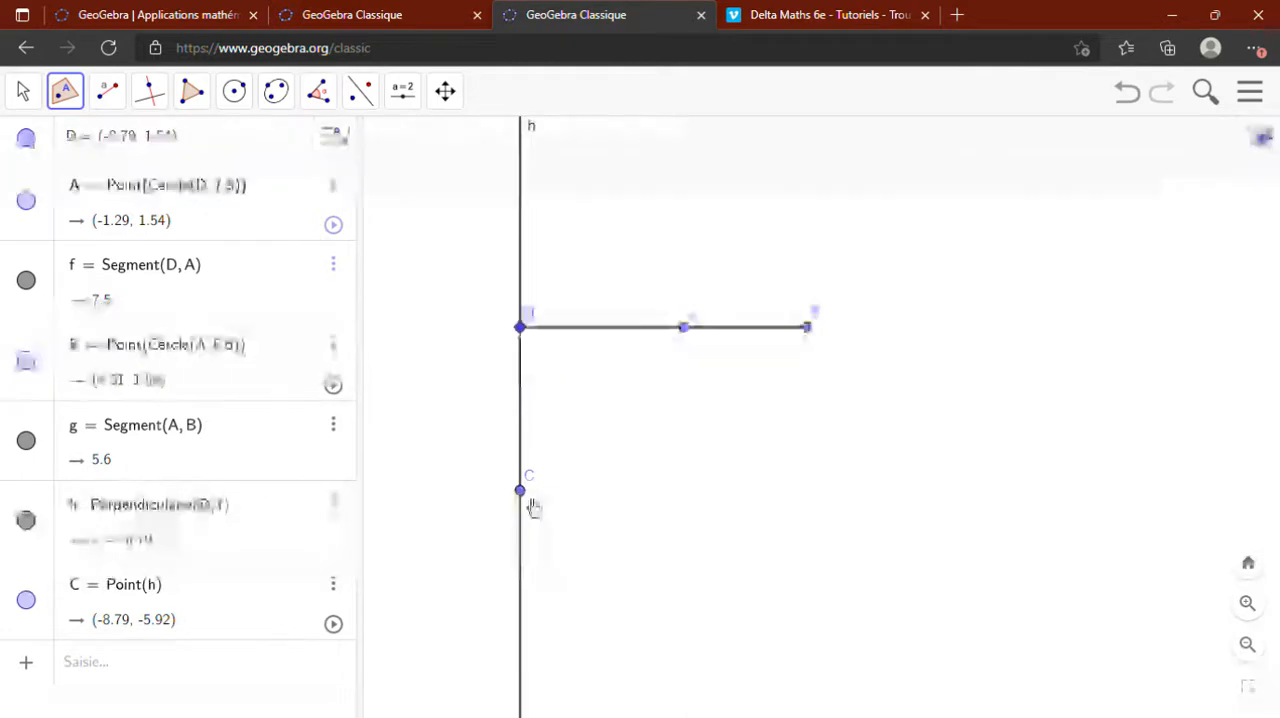
- Rename point C on the perpendicular line as E
right_click(521, 492)
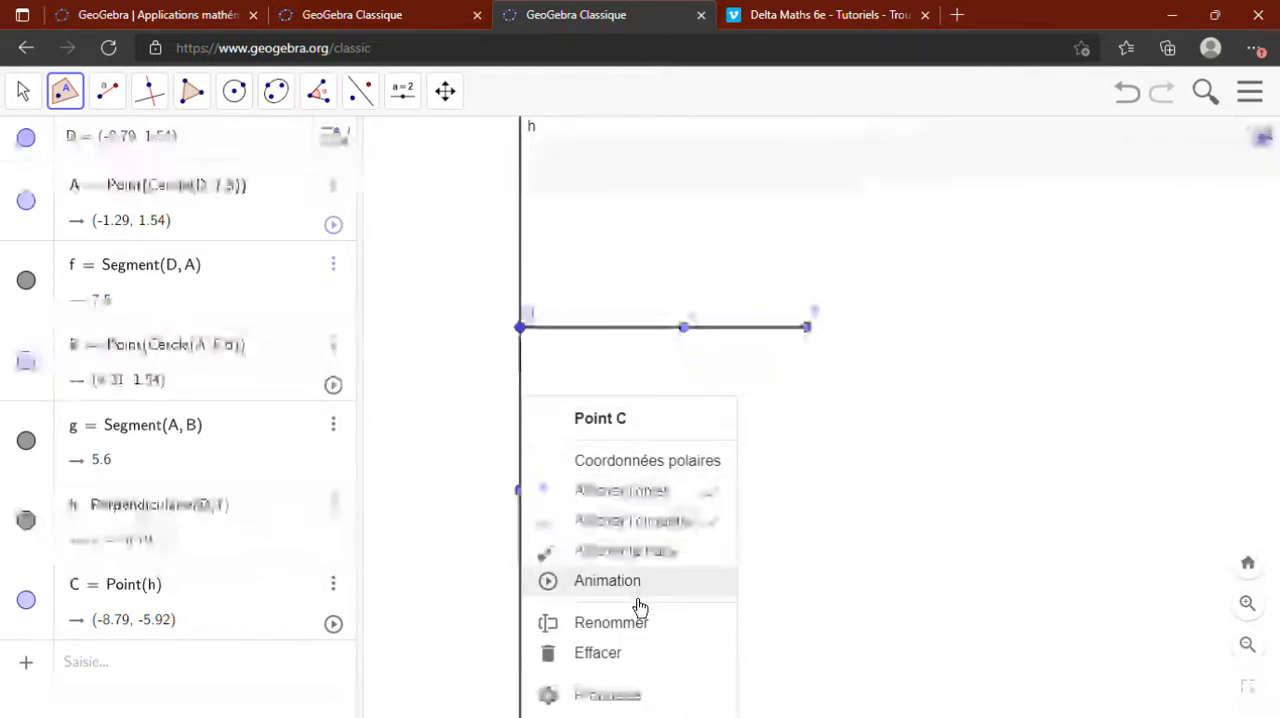
click(641, 640)
key(BackSpace)
text(E)
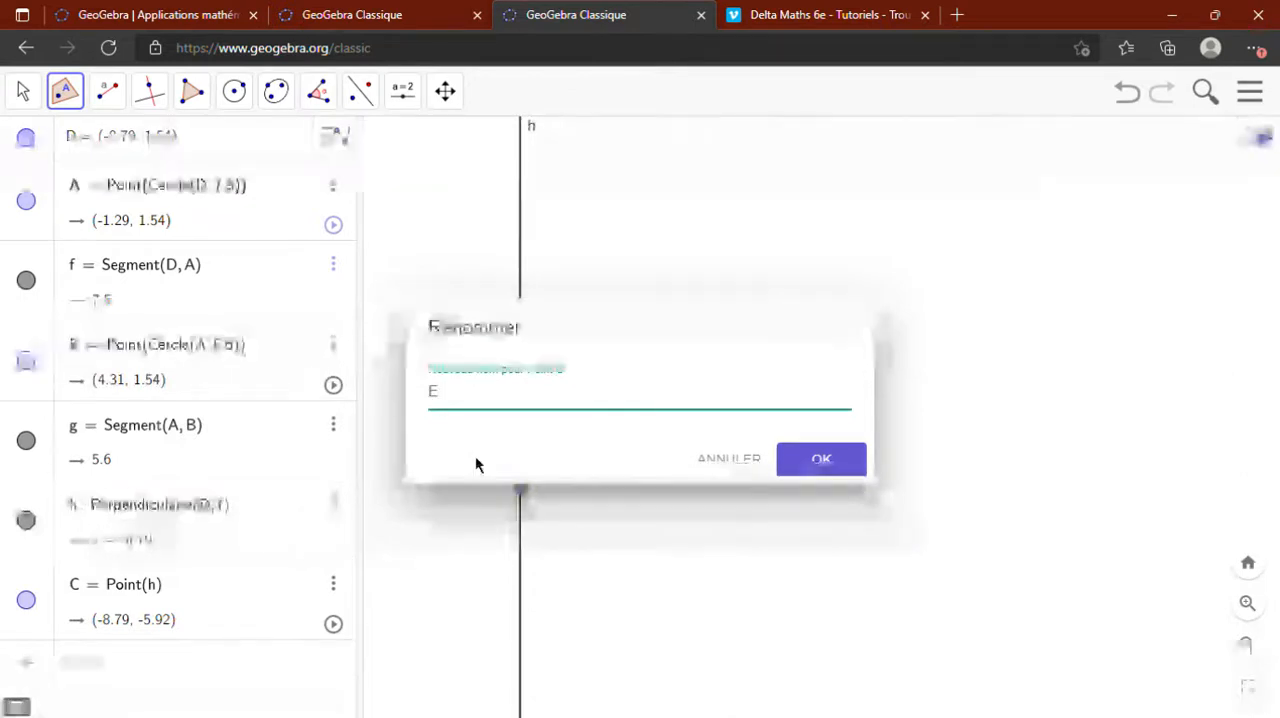
click(821, 462)
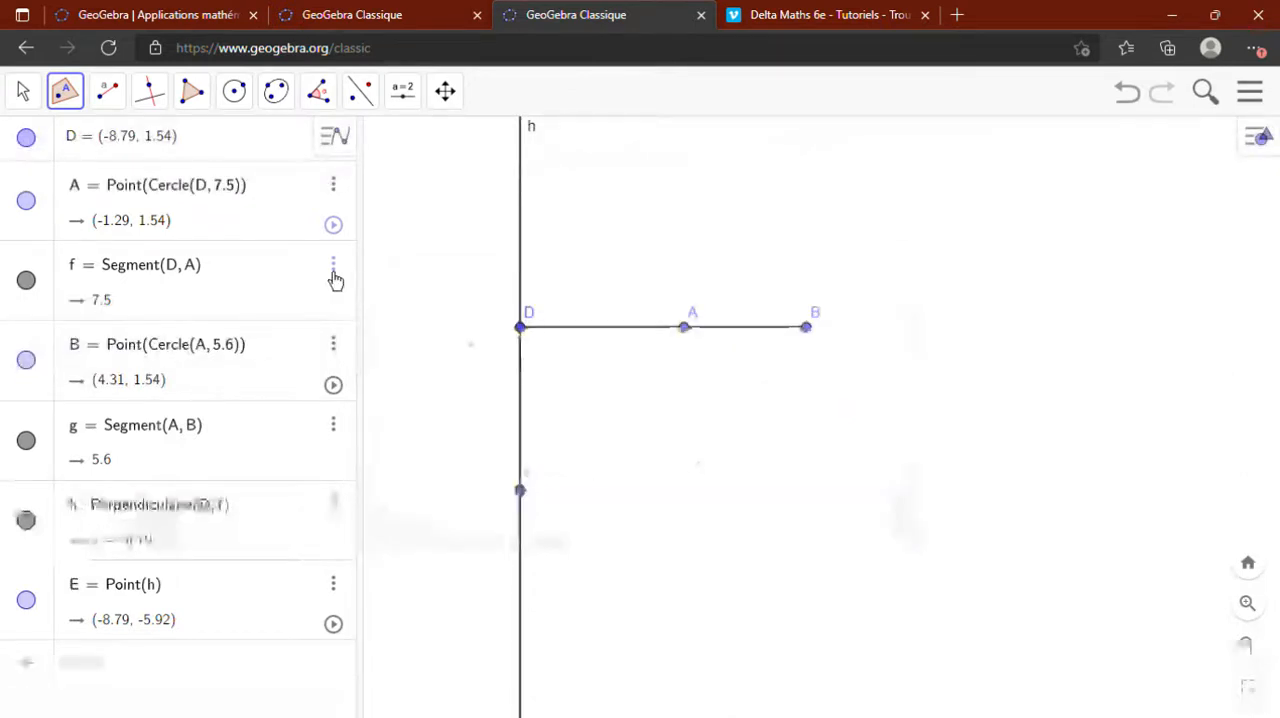
- Construct two rays (Demi-droite) starting from E, one through B and one through A
click(120, 108)
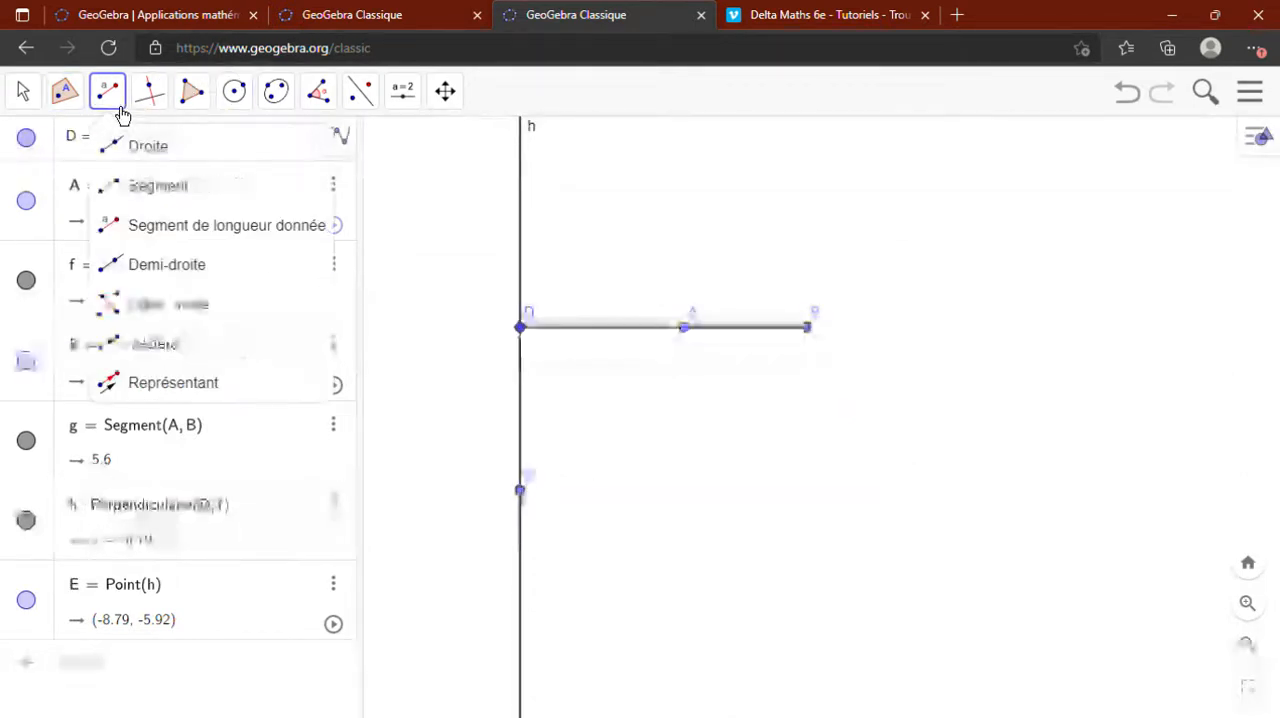
click(157, 270)
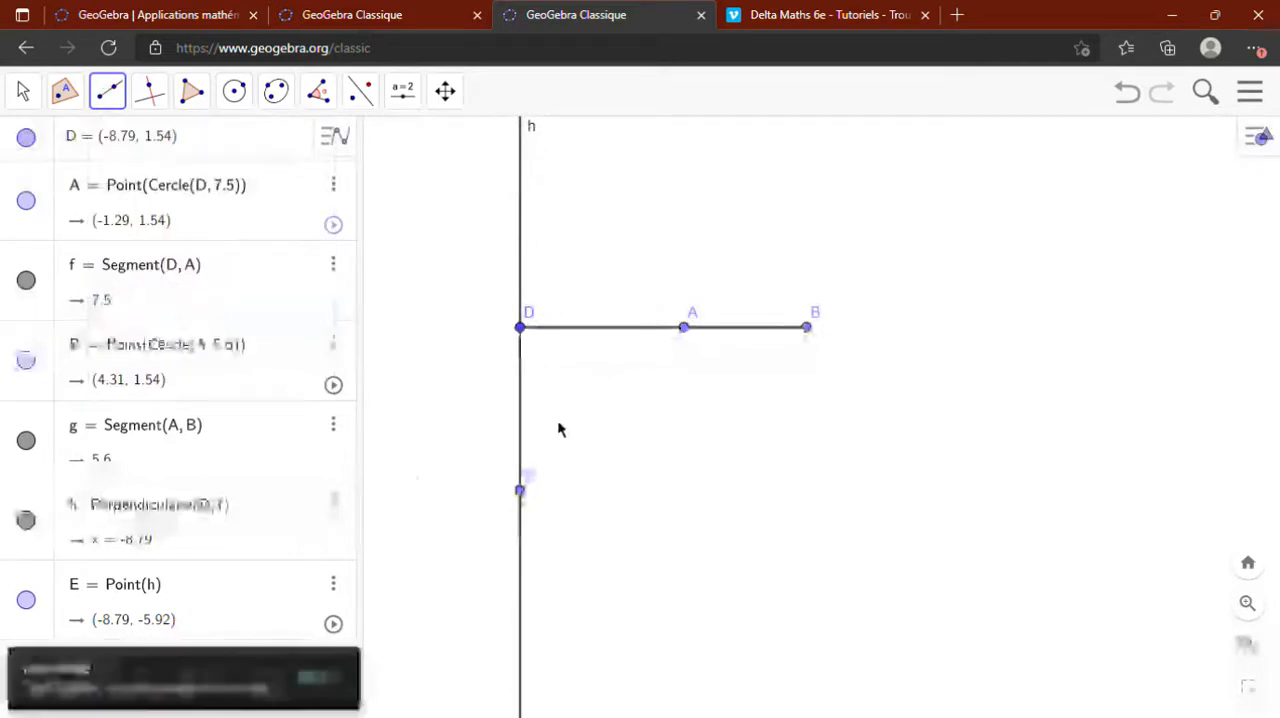
click(521, 494)
click(809, 329)
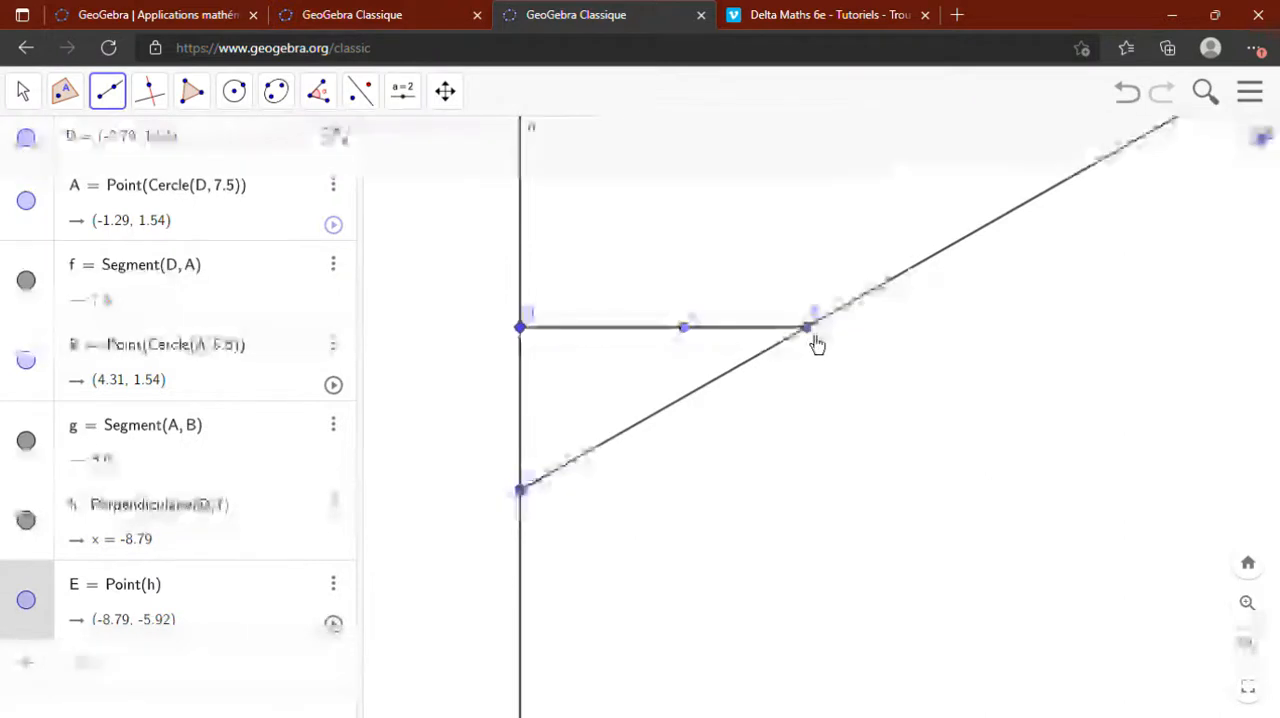
click(522, 494)
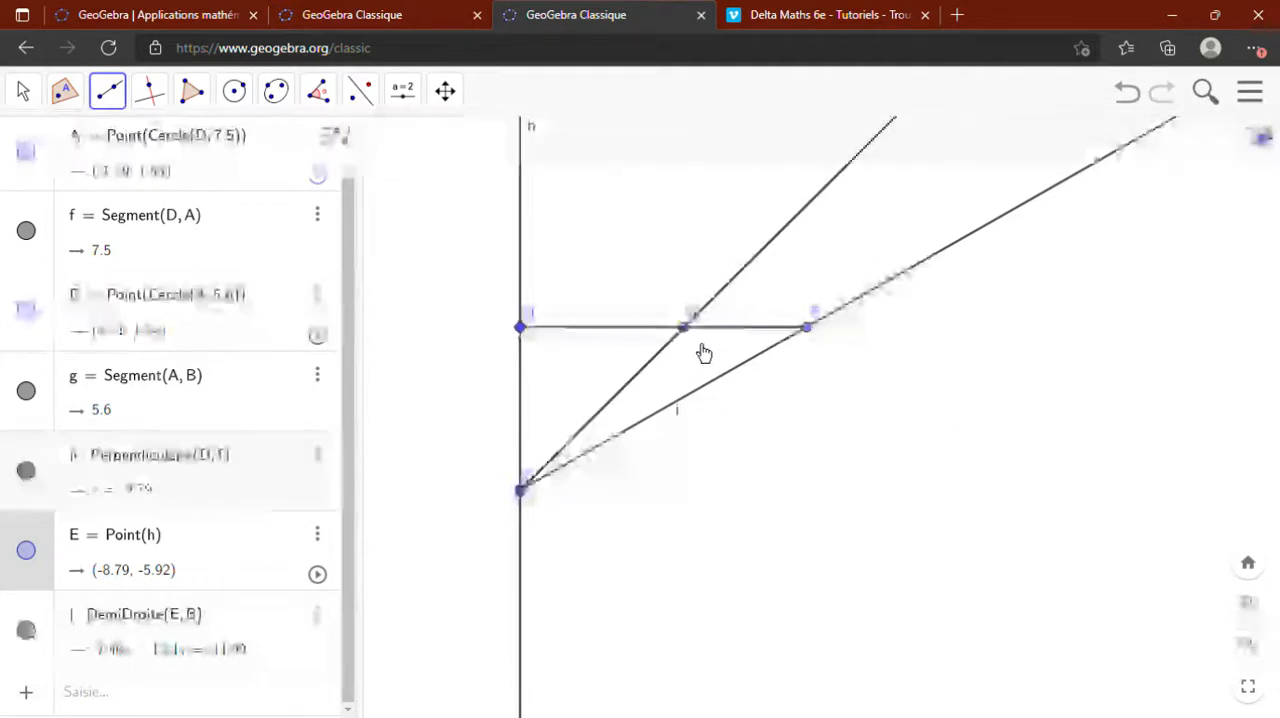
click(697, 345)
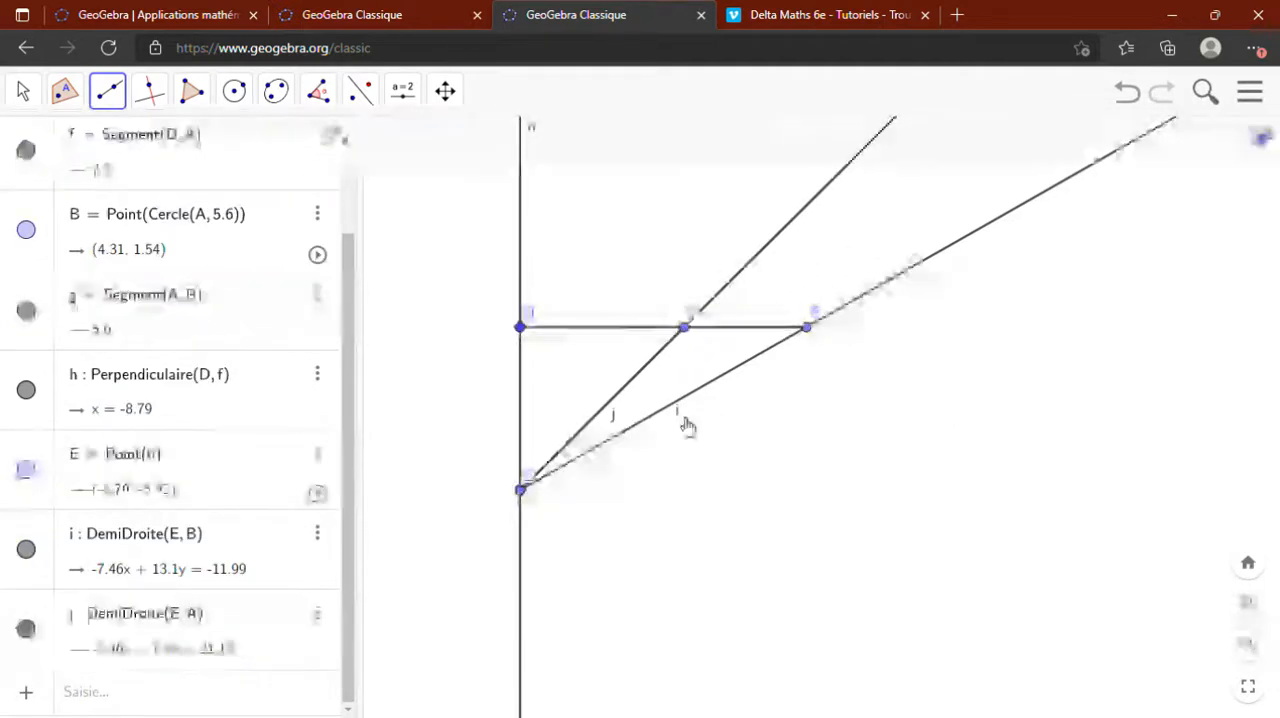
- Hide the labels of rays EB and EA
right_click(688, 426)
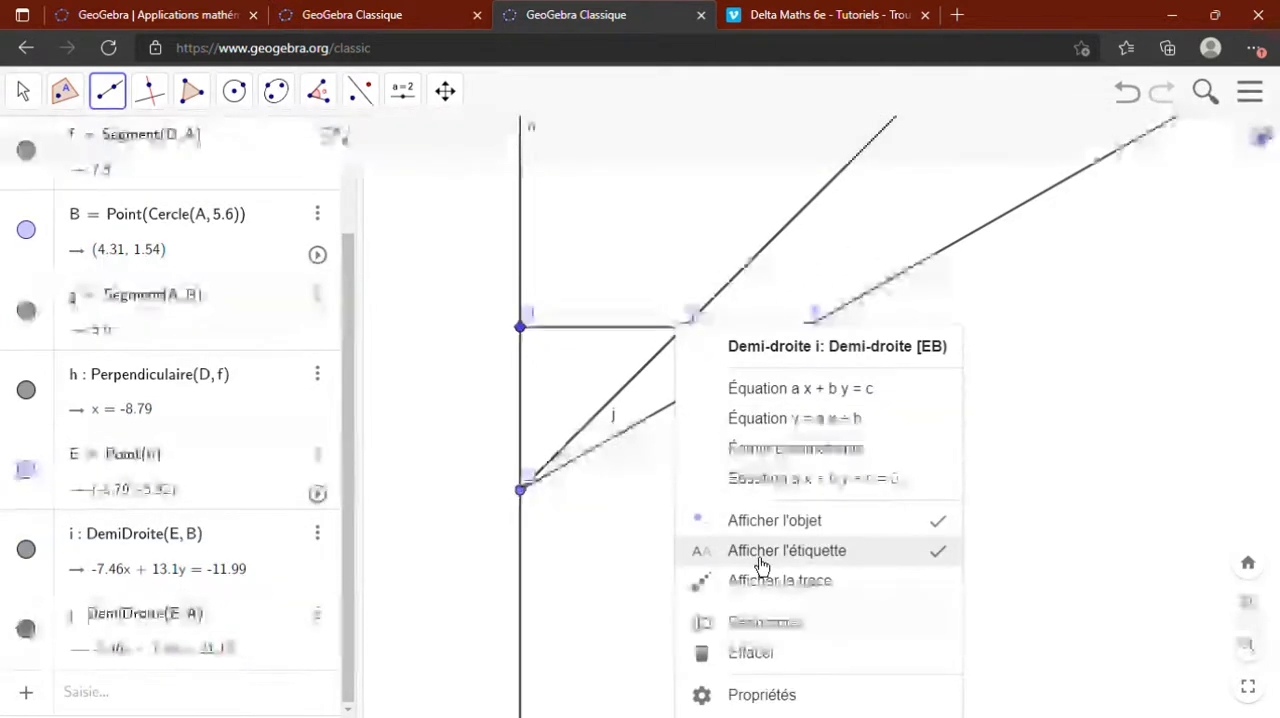
click(688, 552)
right_click(612, 426)
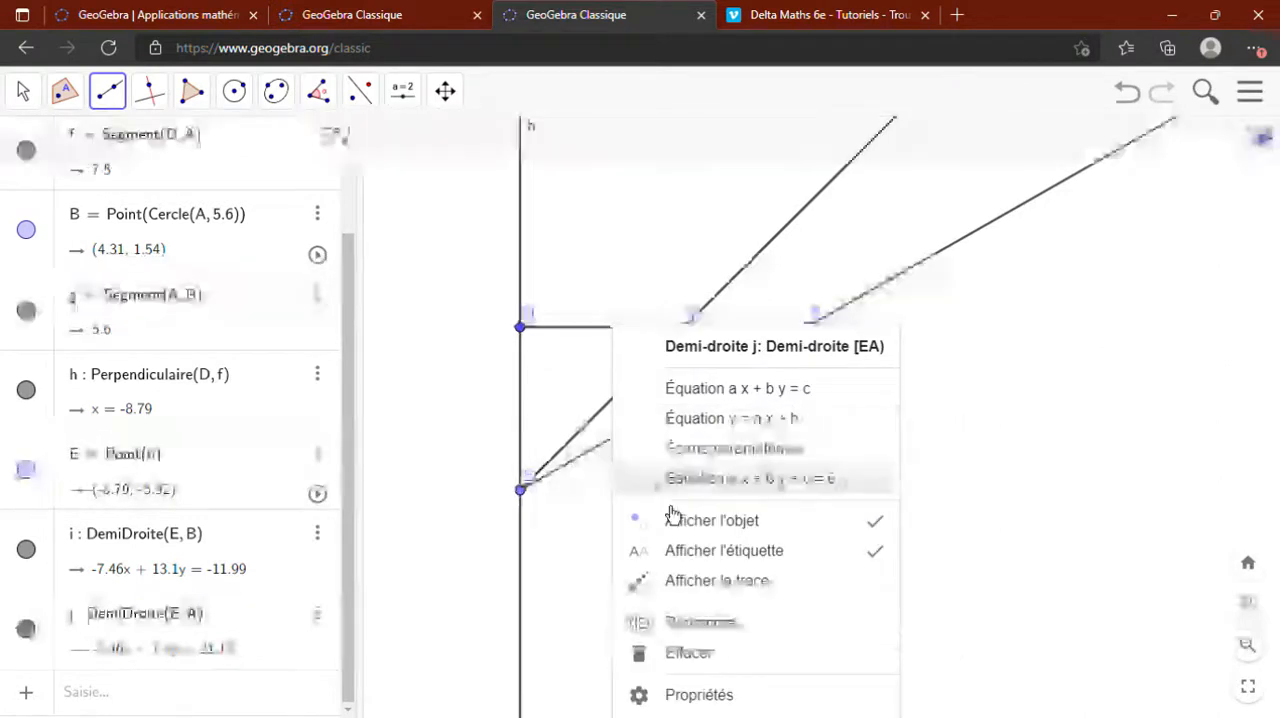
click(720, 552)
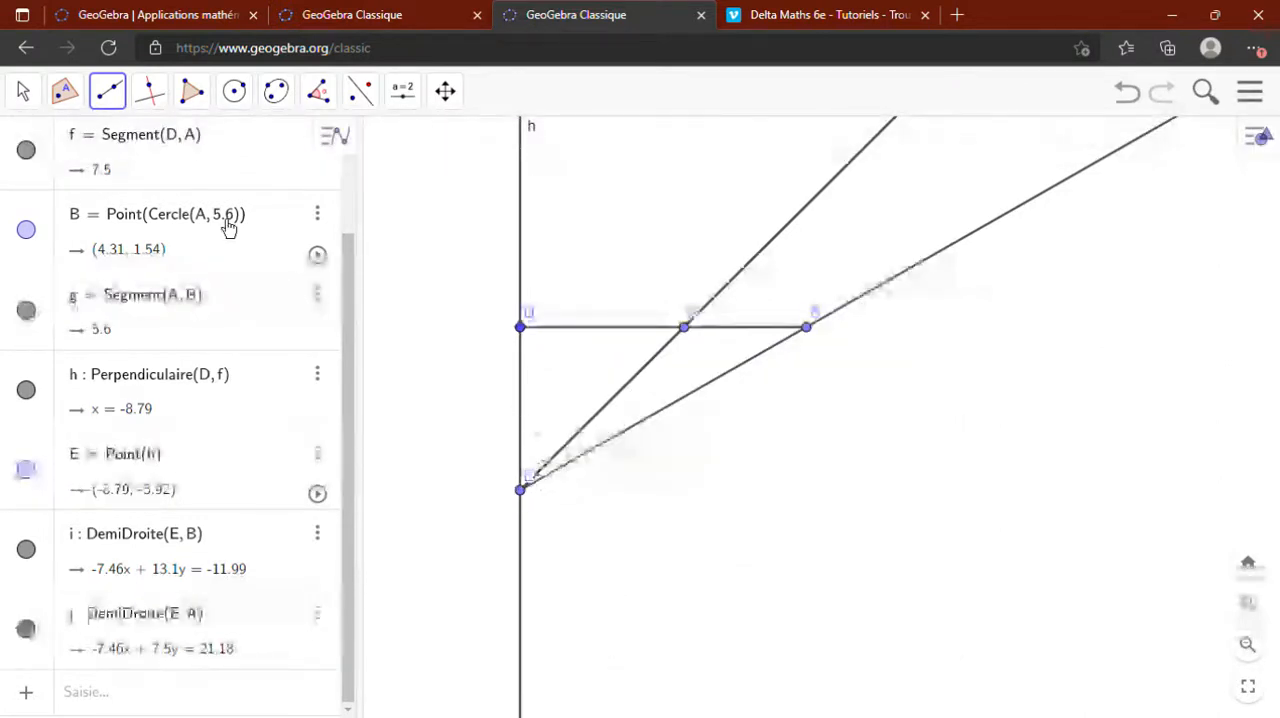
- Move point E far down the perpendicular line, to about (-8.79, -42.02)
click(22, 91)
drag(536, 505, 539, 717)
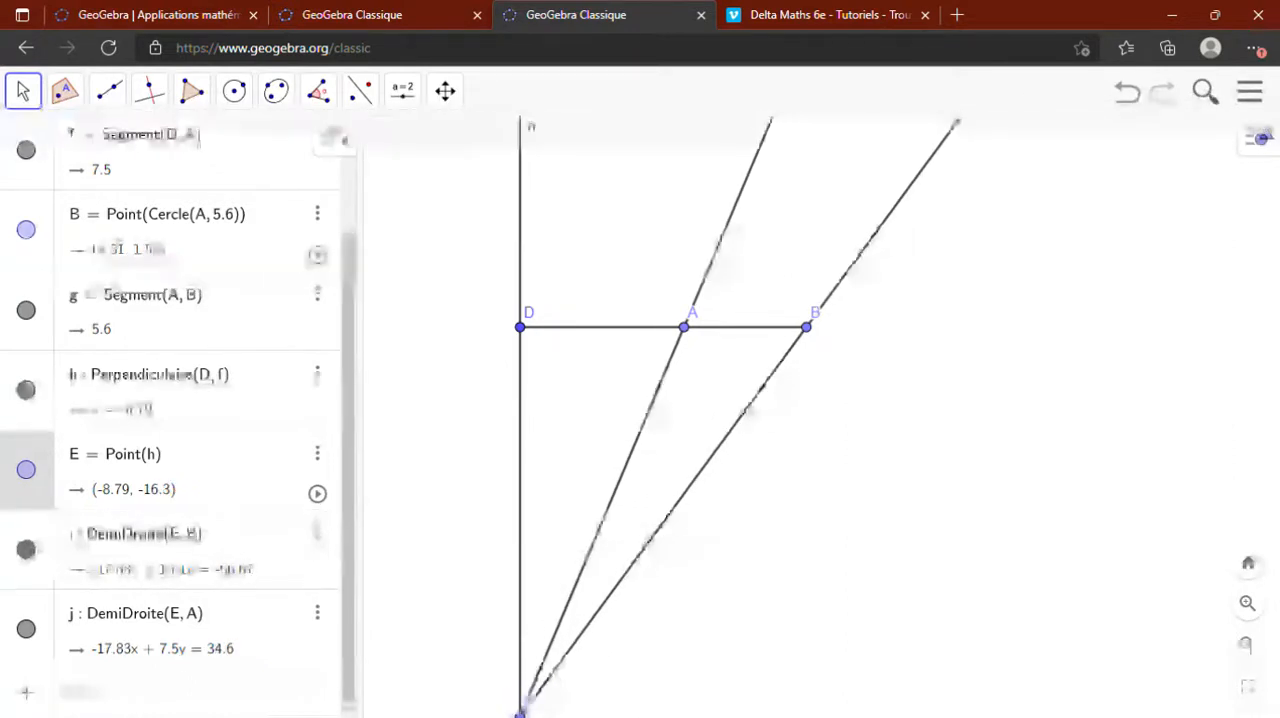
scroll(549, 577, down, 5)
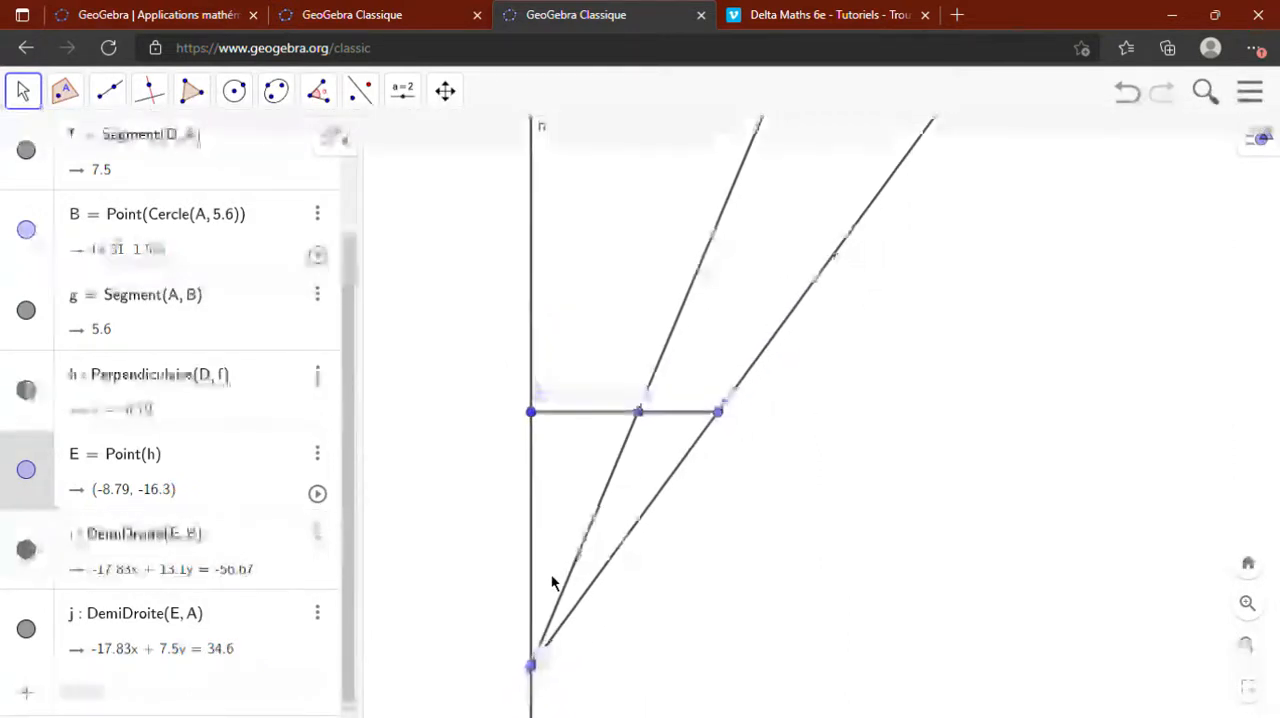
drag(549, 652, 539, 713)
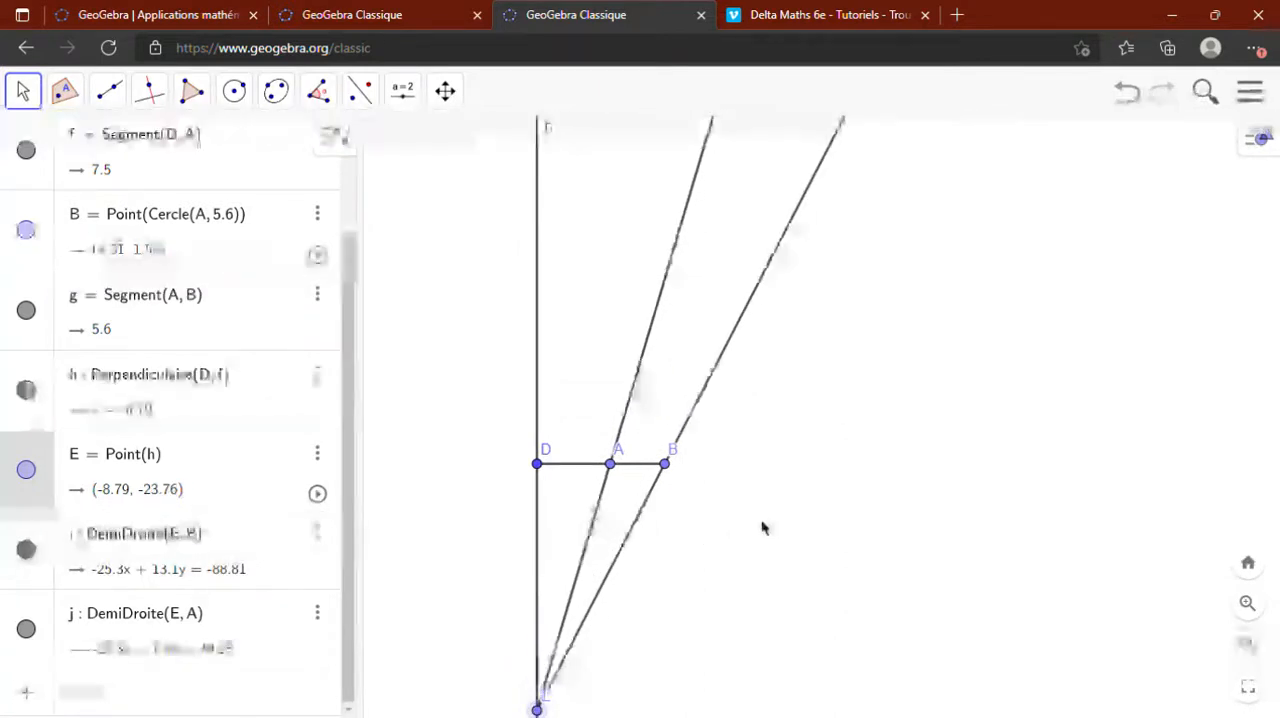
drag(855, 491, 838, 253)
drag(520, 472, 527, 527)
click(28, 96)
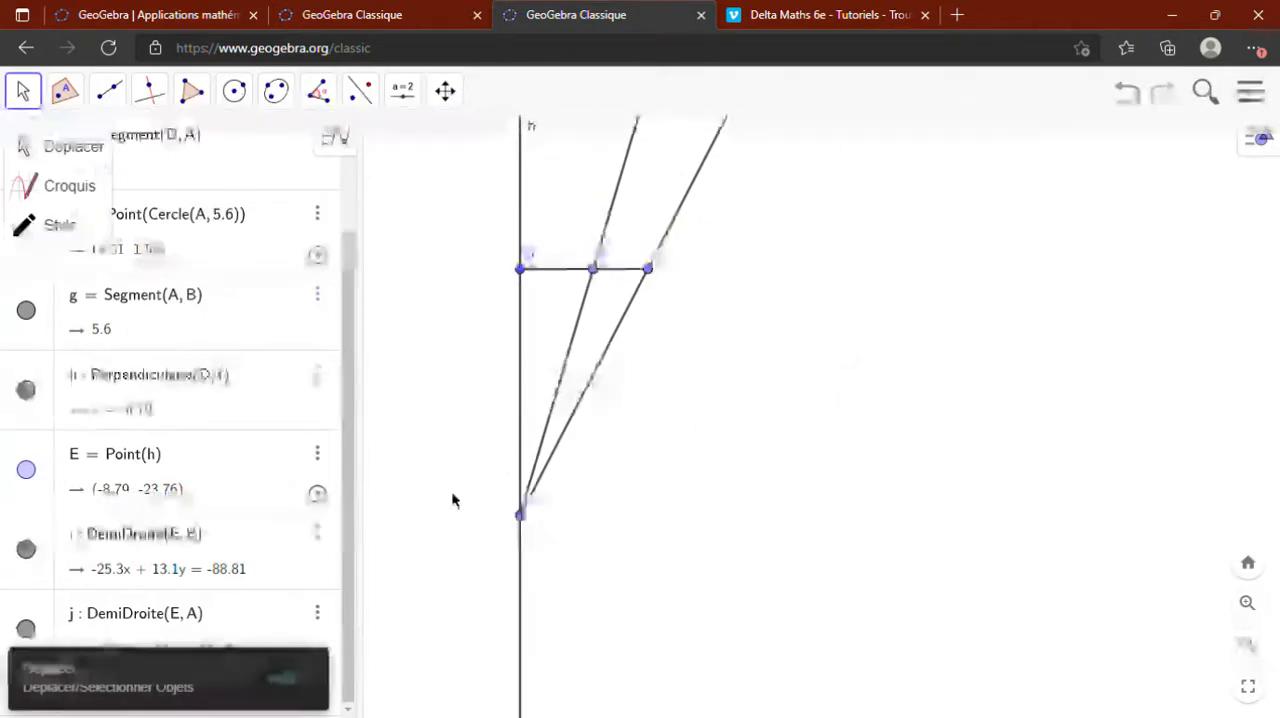
drag(530, 535, 526, 694)
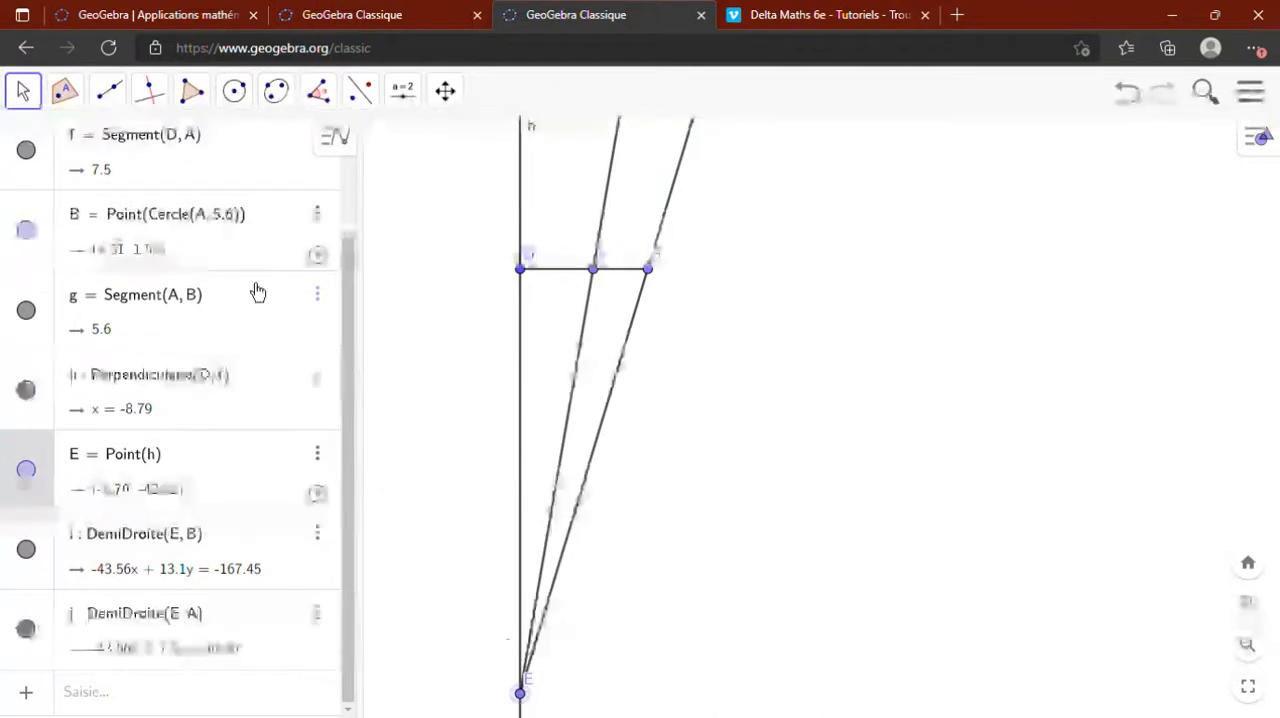
- Mark the angle BEA, with its vertex at E, using the Angle tool
click(322, 98)
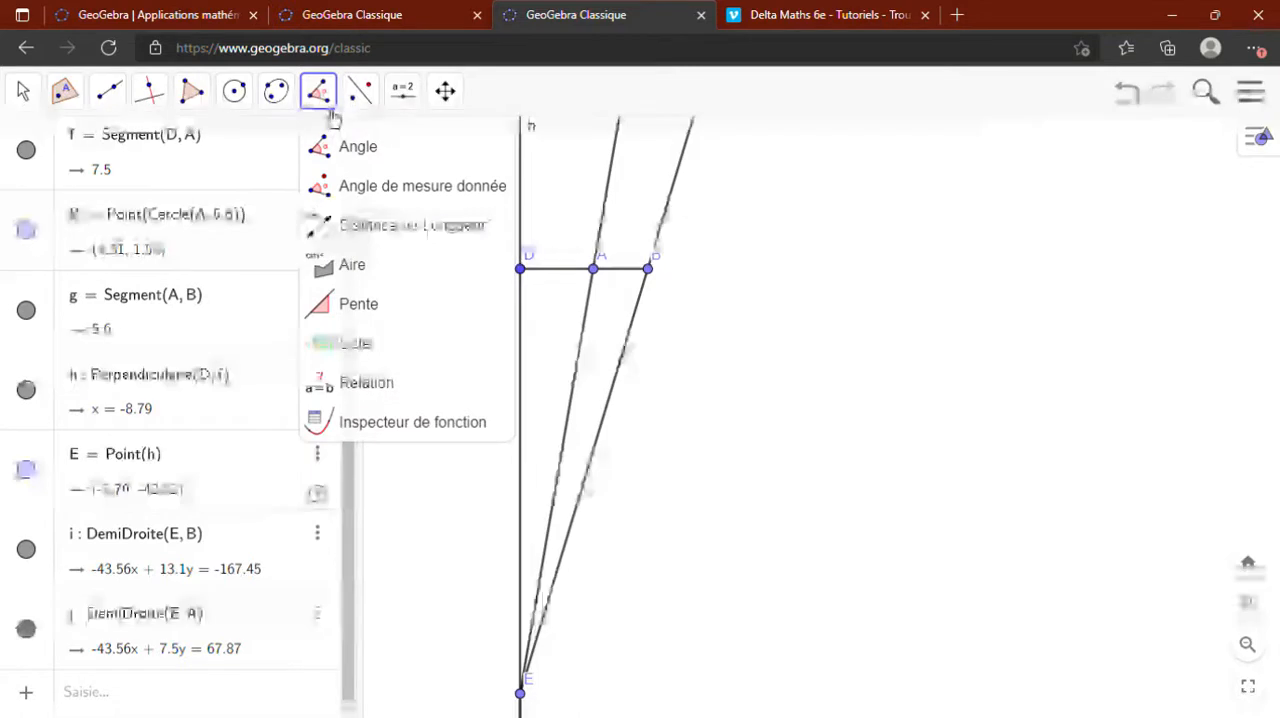
click(364, 168)
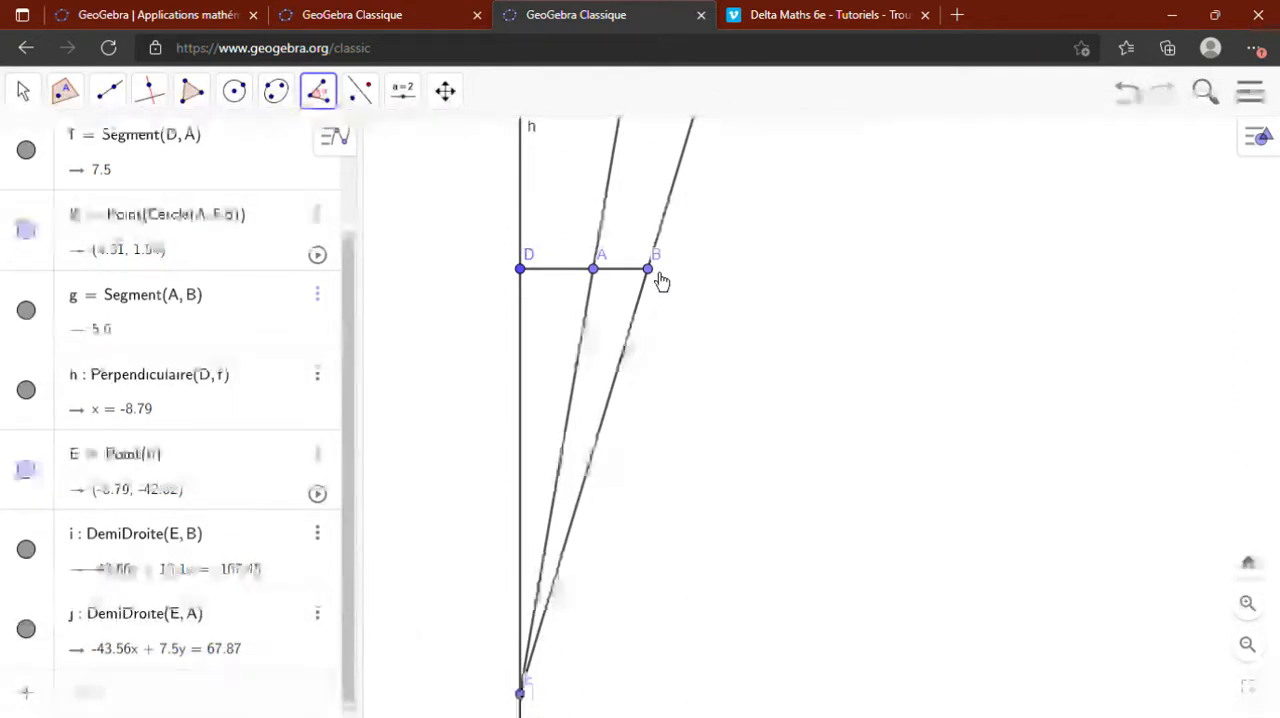
click(656, 278)
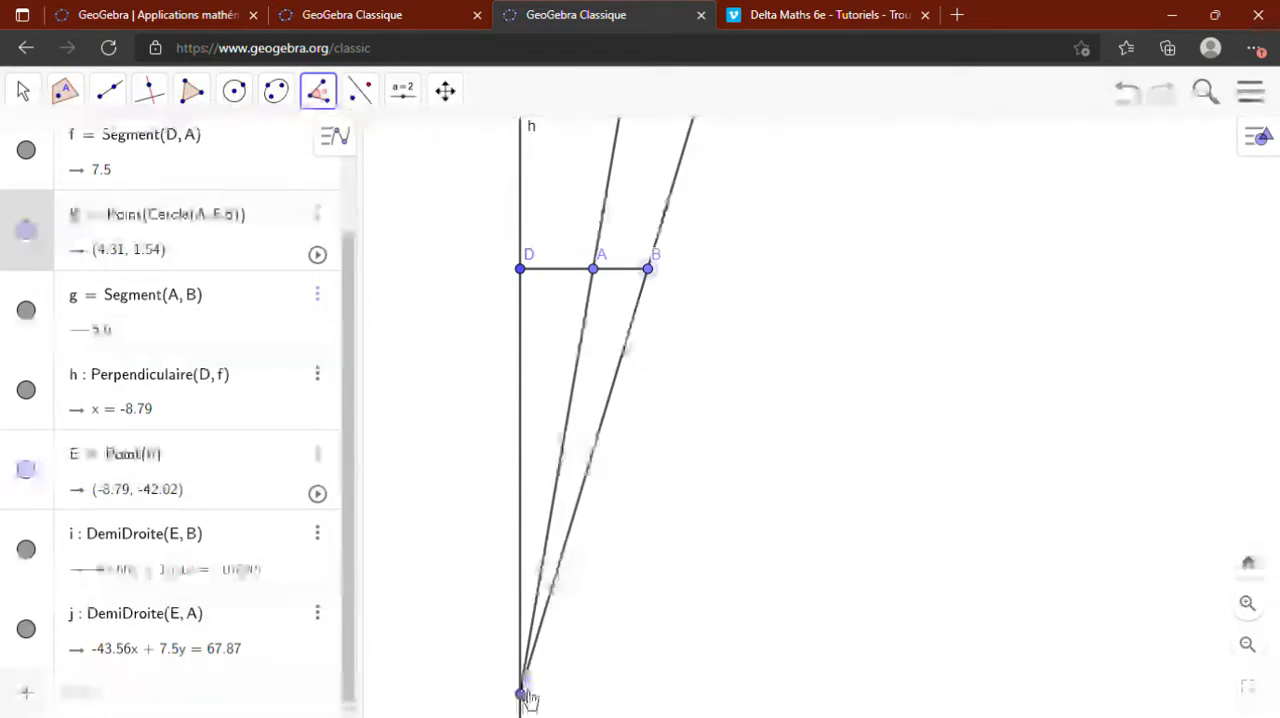
click(526, 701)
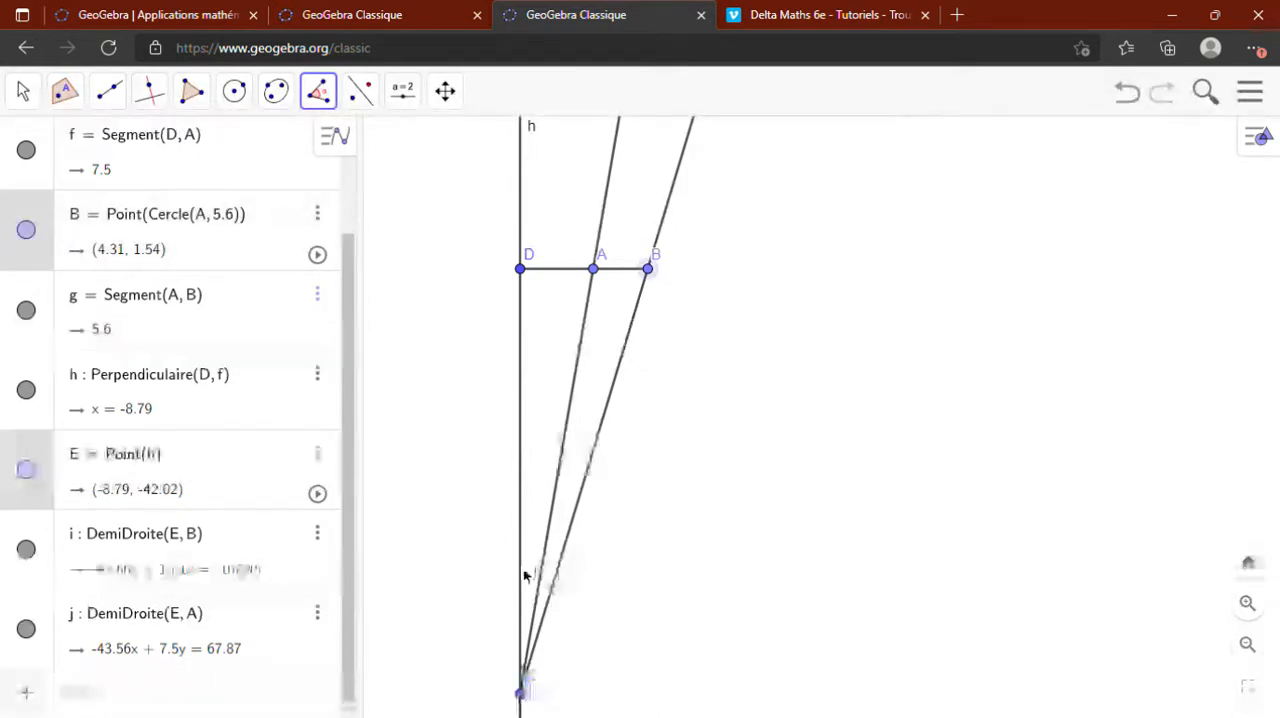
click(595, 270)
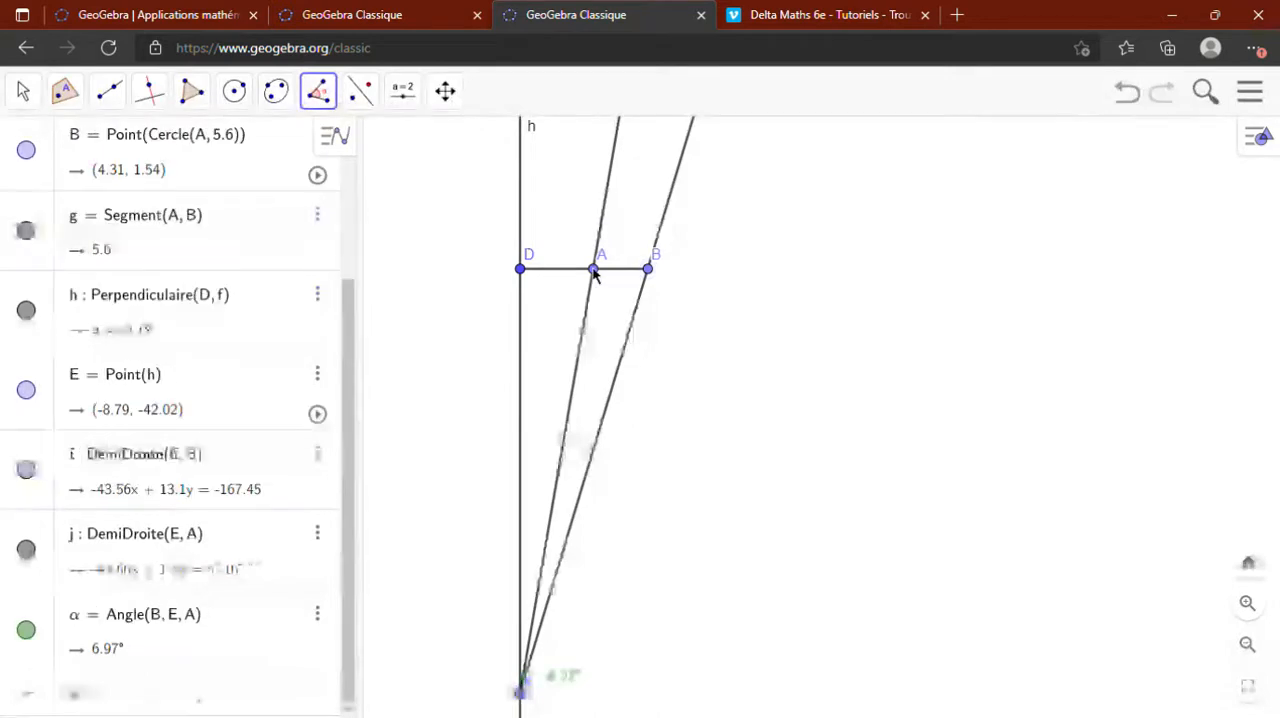
- Move point E back up the perpendicular line towards D, to about (-8.79, -8.09)
click(30, 100)
click(70, 150)
drag(525, 705, 537, 381)
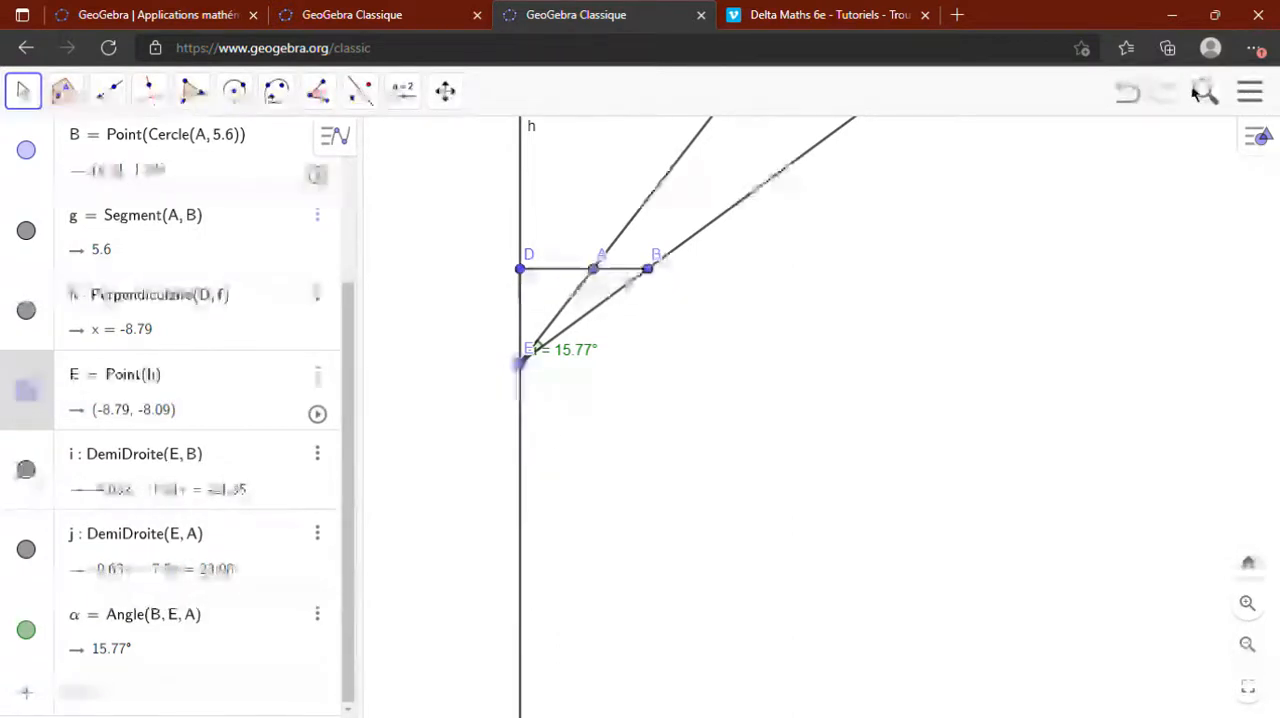
scroll(757, 423, up, 4)
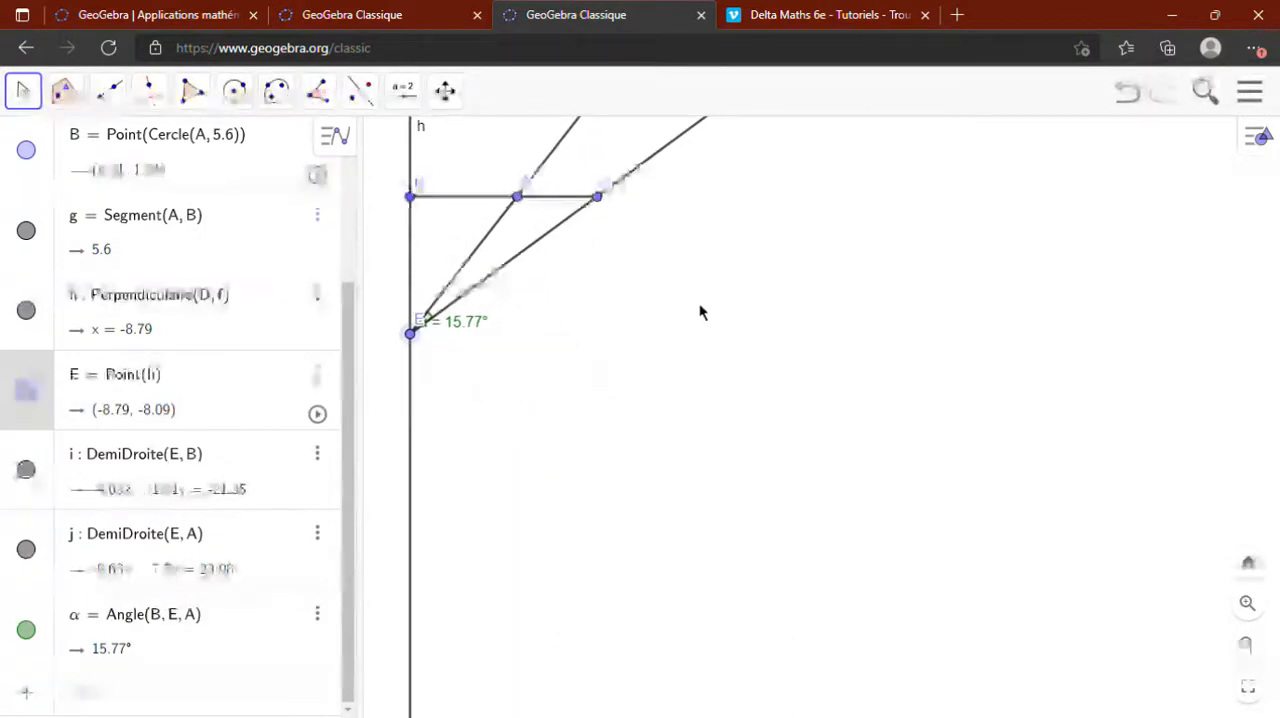
click(452, 98)
drag(752, 338, 938, 469)
scroll(938, 469, up, 3)
scroll(938, 470, up, 1)
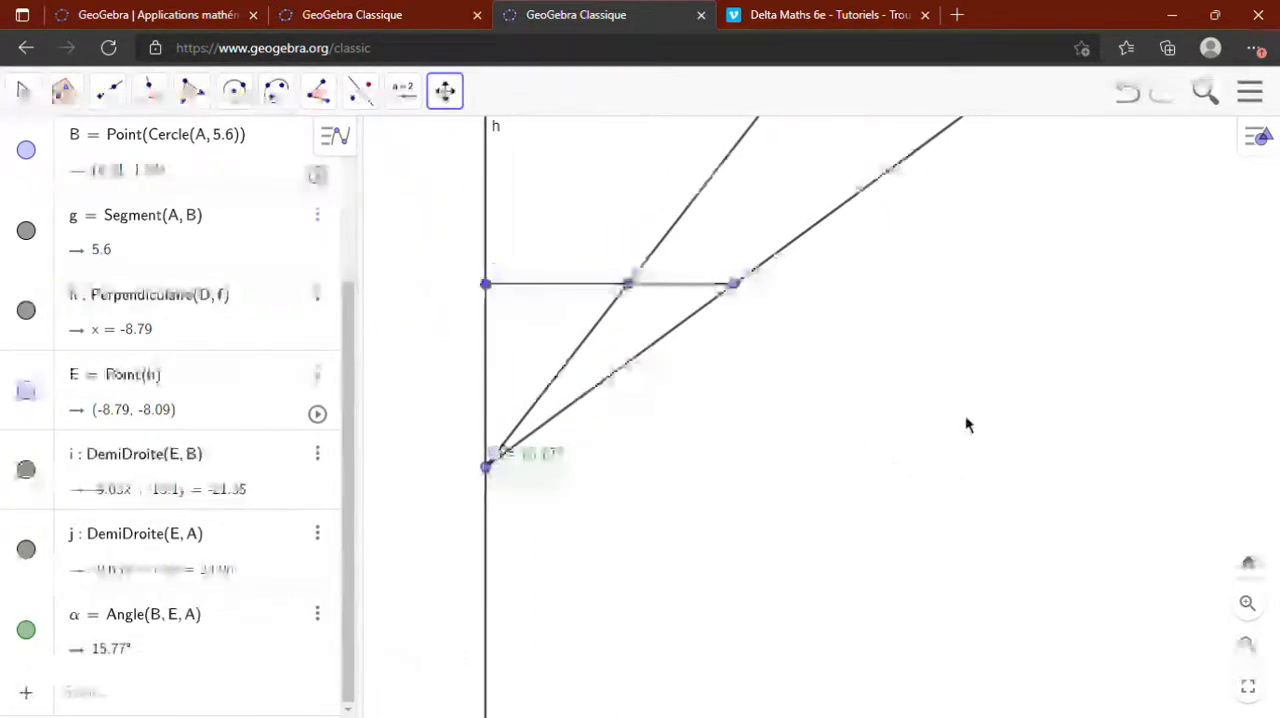